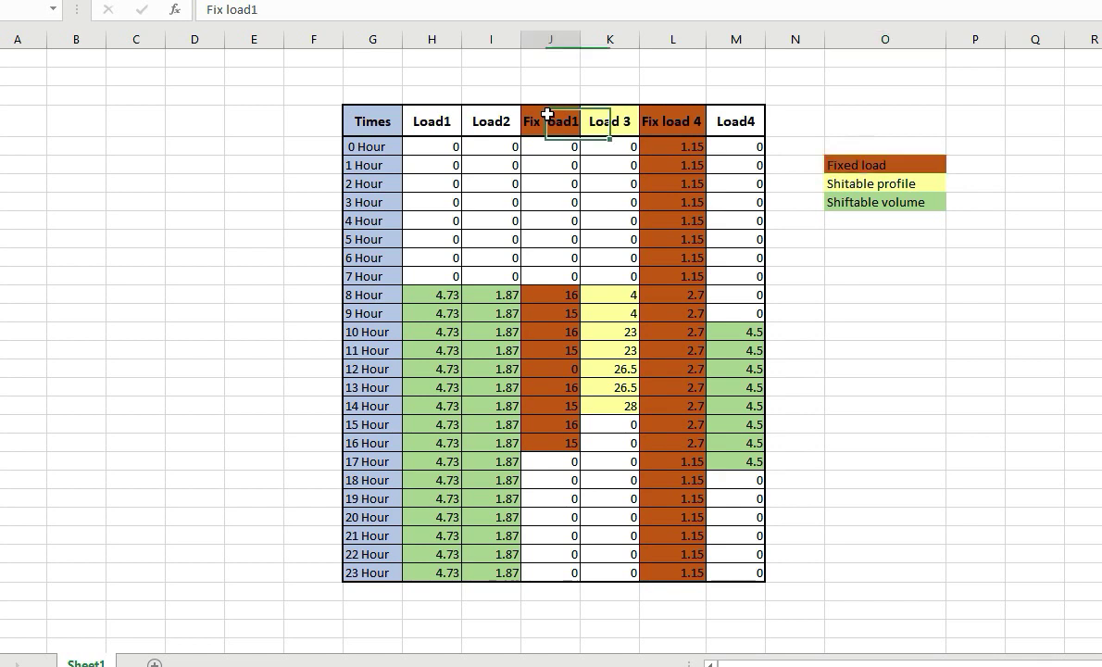
- Examine the hourly values in the two fixed-load columns, Fix load1 and Fix load 4
{"action": "left_click", "coordinate": [550, 39]}
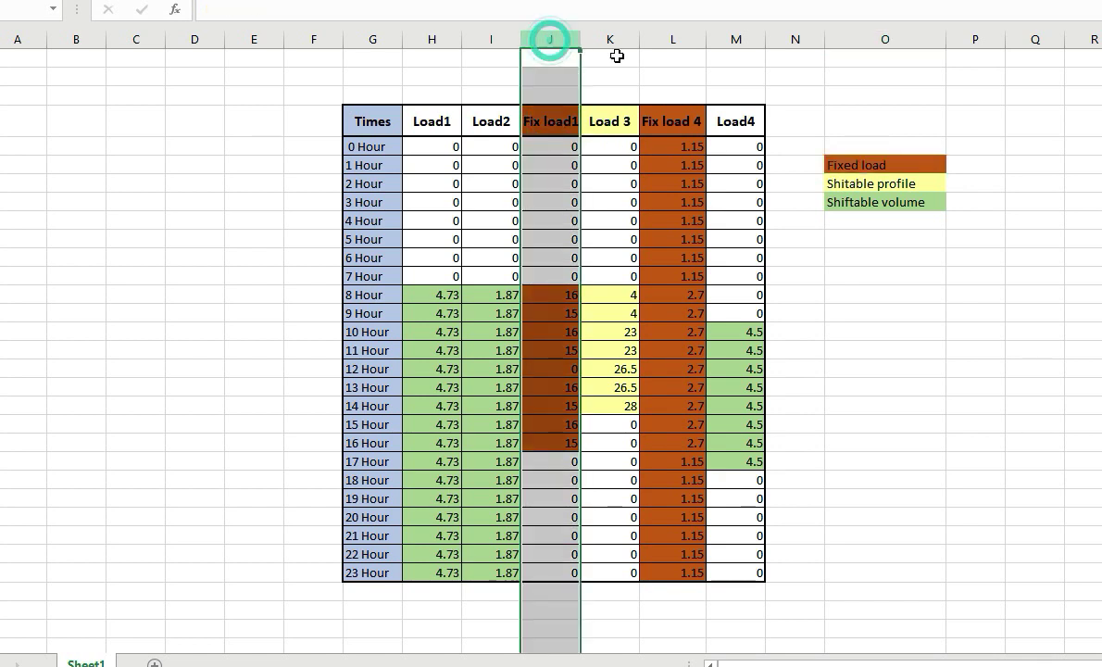
{"action": "left_click", "coordinate": [663, 39]}
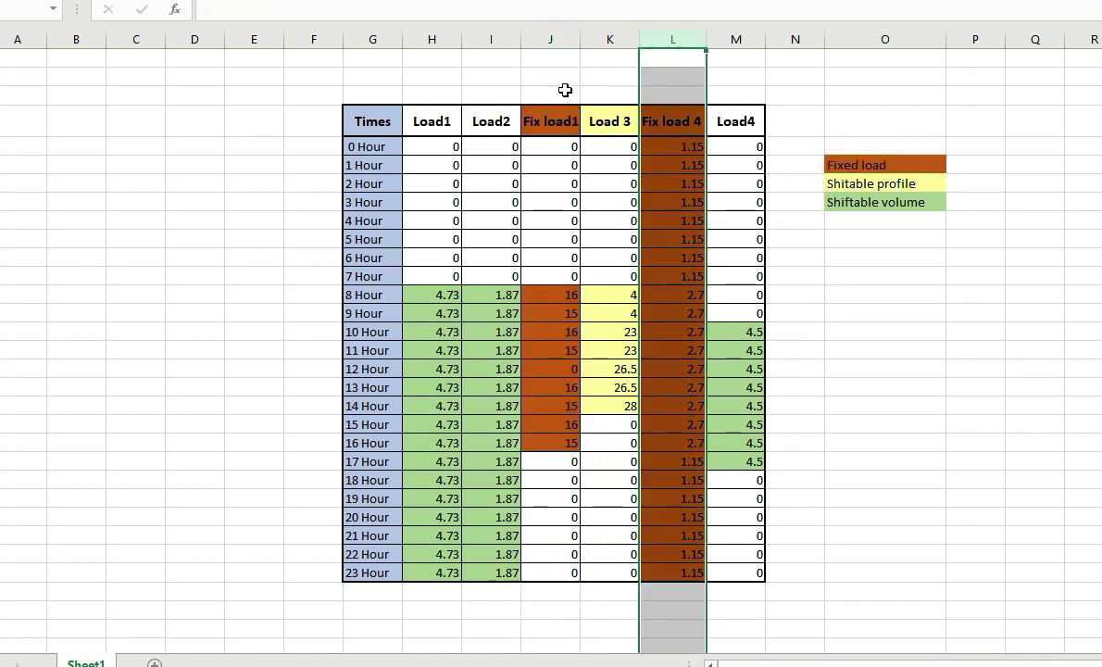
{"action": "left_click", "coordinate": [549, 40]}
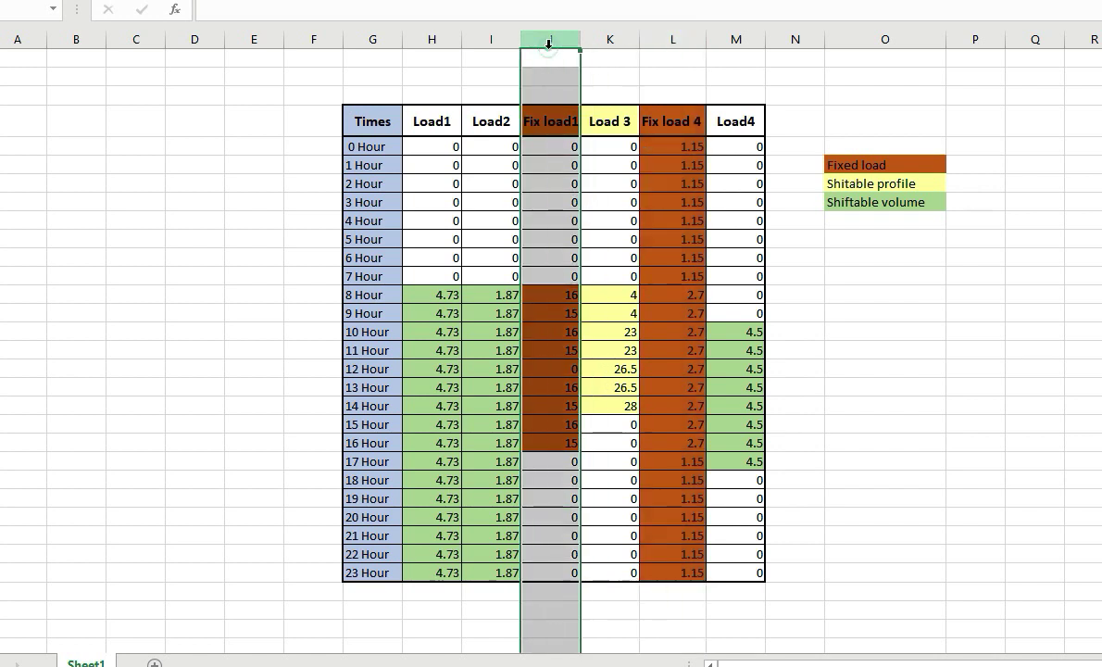
{"action": "left_click", "coordinate": [542, 293]}
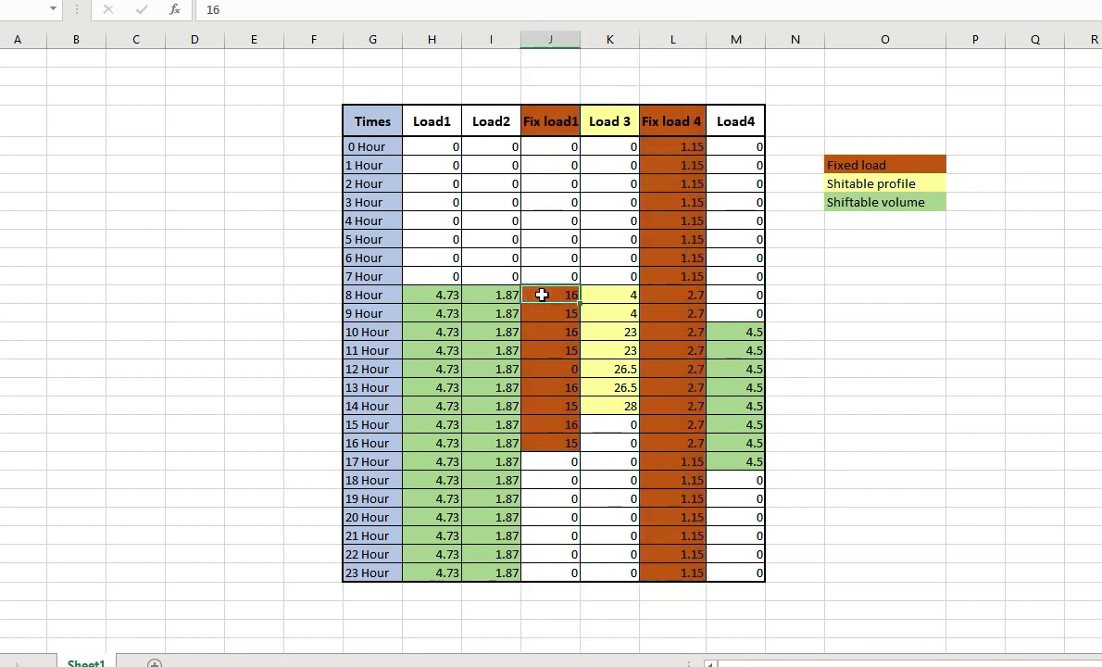
{"action": "left_click", "coordinate": [541, 313]}
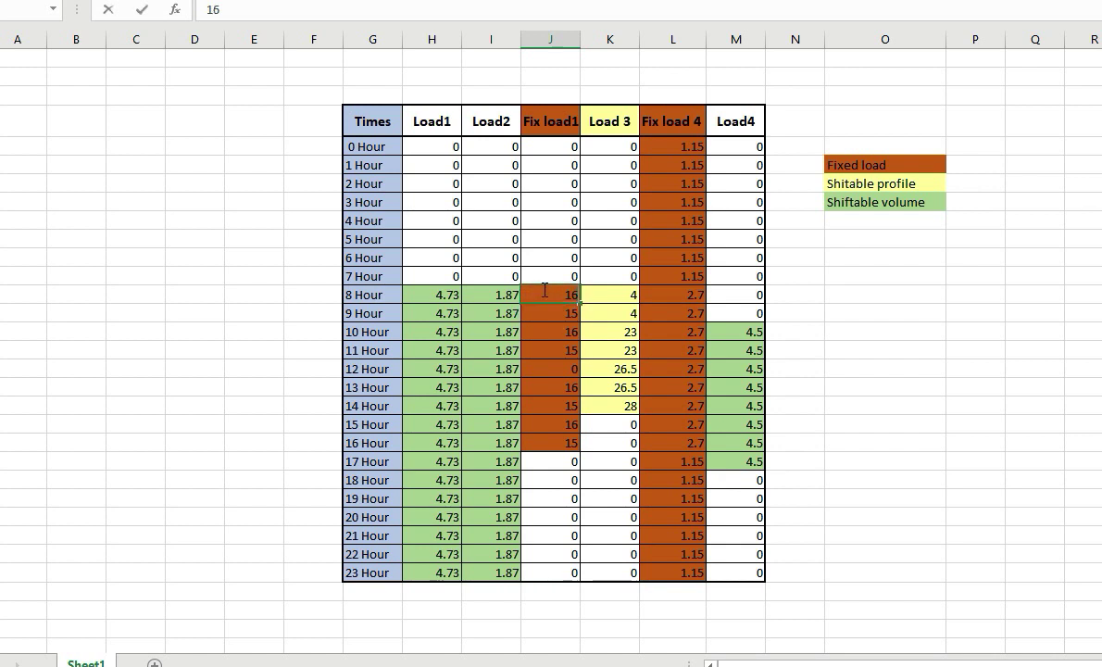
{"action": "left_click", "coordinate": [548, 331]}
{"action": "left_click_drag", "start_coordinate": [543, 295], "coordinate": [540, 450]}
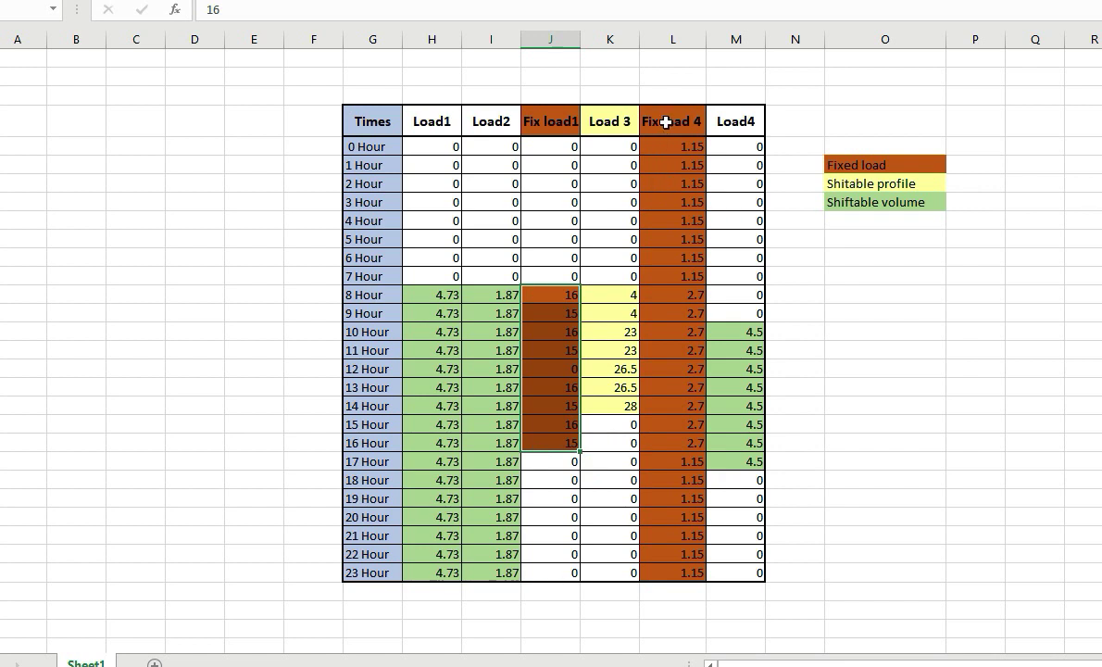
{"action": "left_click", "coordinate": [568, 368]}
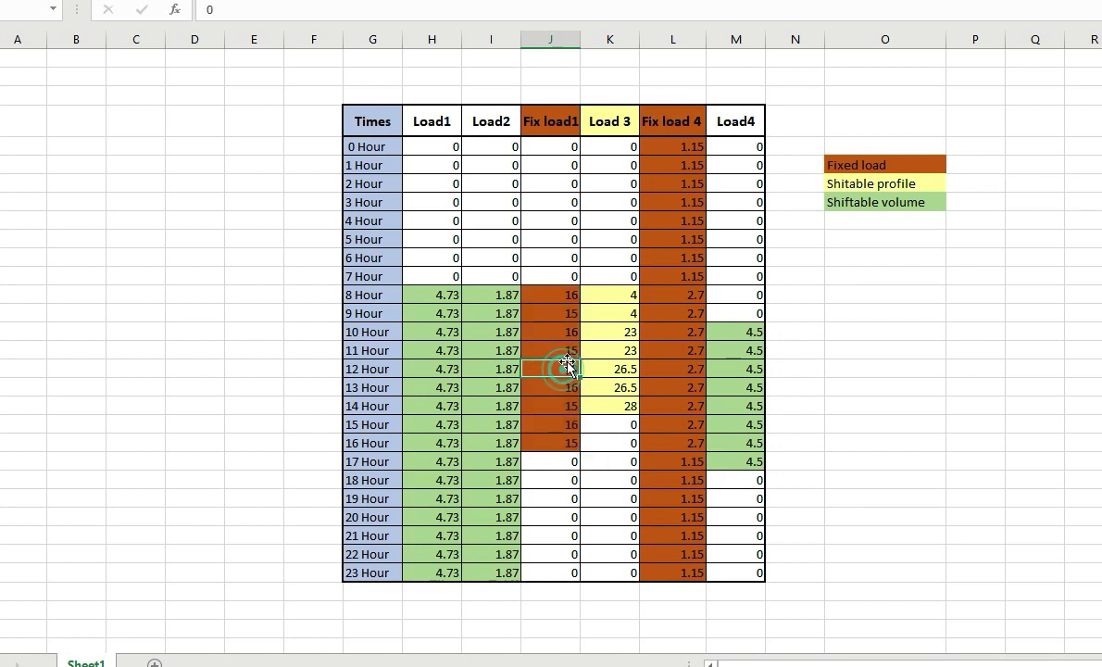
{"action": "left_click", "coordinate": [672, 39]}
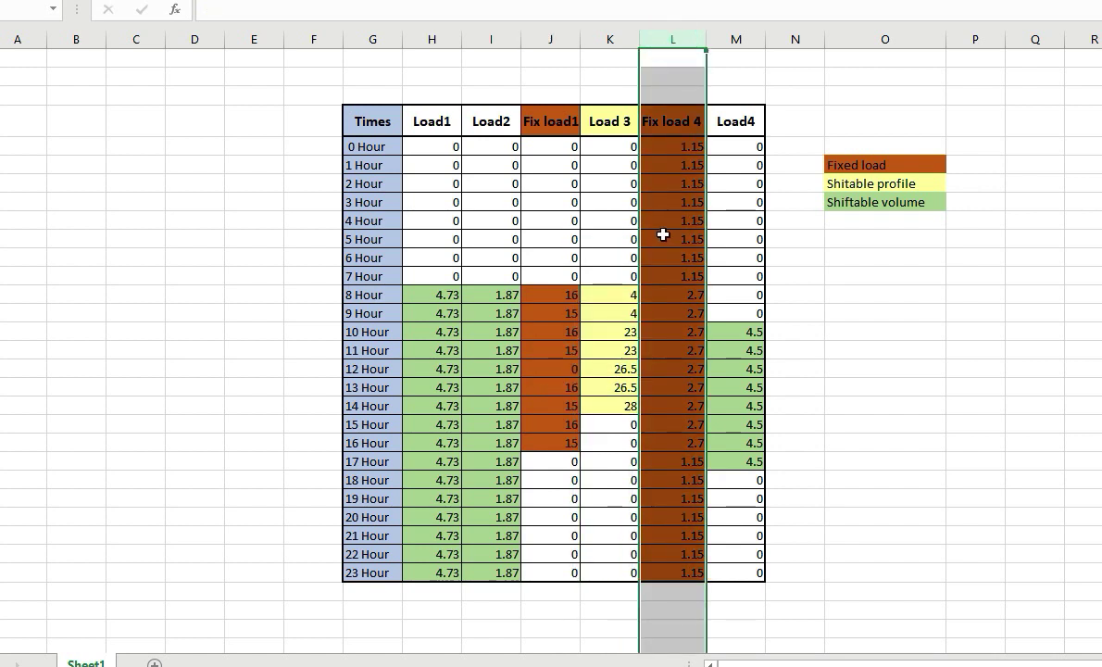
{"action": "left_click", "coordinate": [687, 400]}
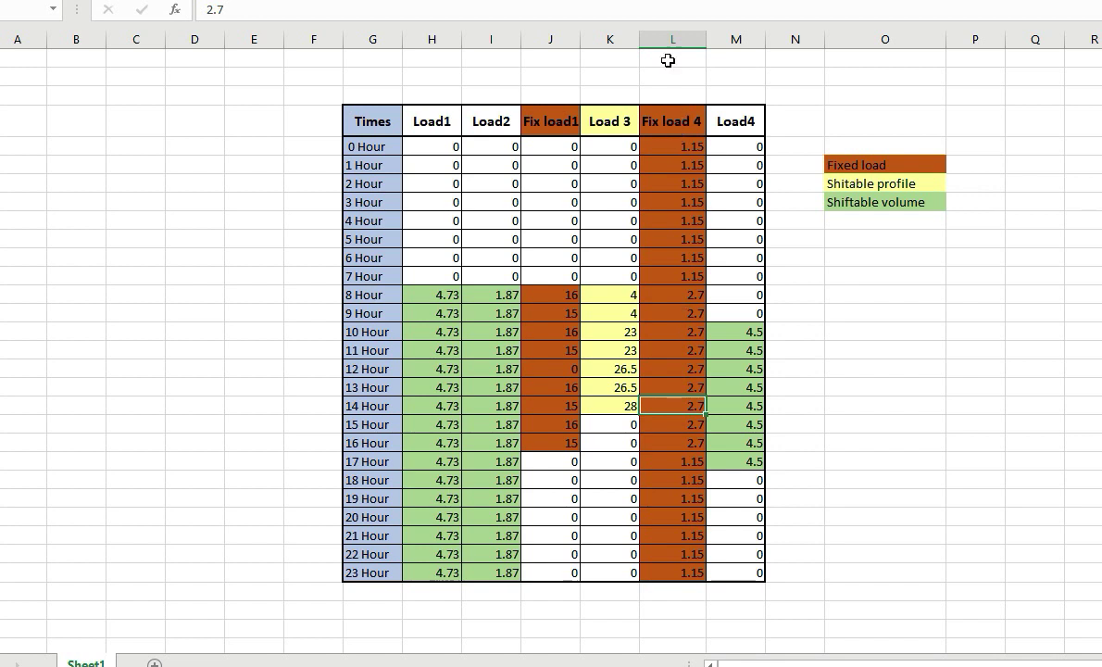
{"action": "left_click", "coordinate": [660, 38]}
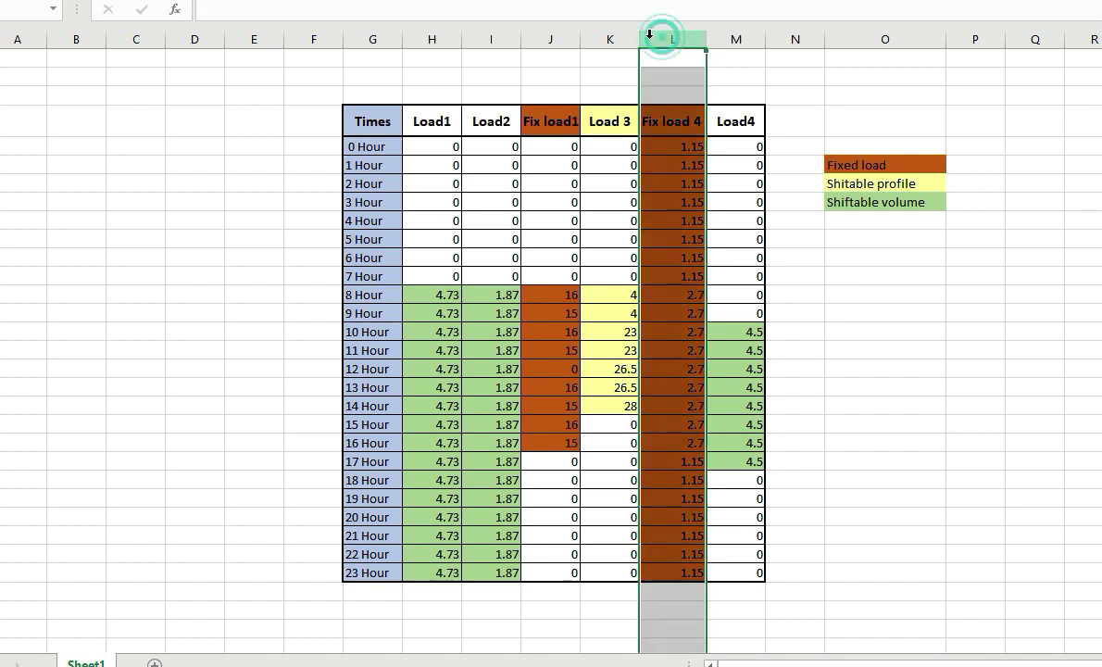
{"action": "left_click", "coordinate": [543, 37]}
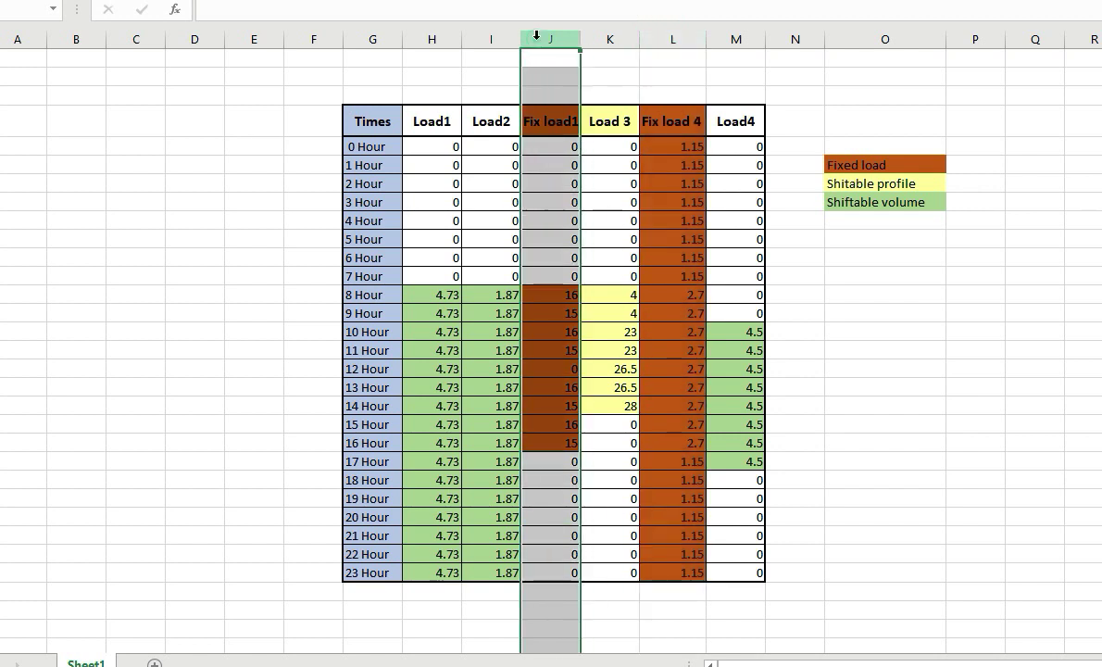
- Examine the shiftable profile in the Load 3 column from 8 Hour to 14 Hour
{"action": "left_click", "coordinate": [603, 38]}
{"action": "left_click", "coordinate": [625, 166]}
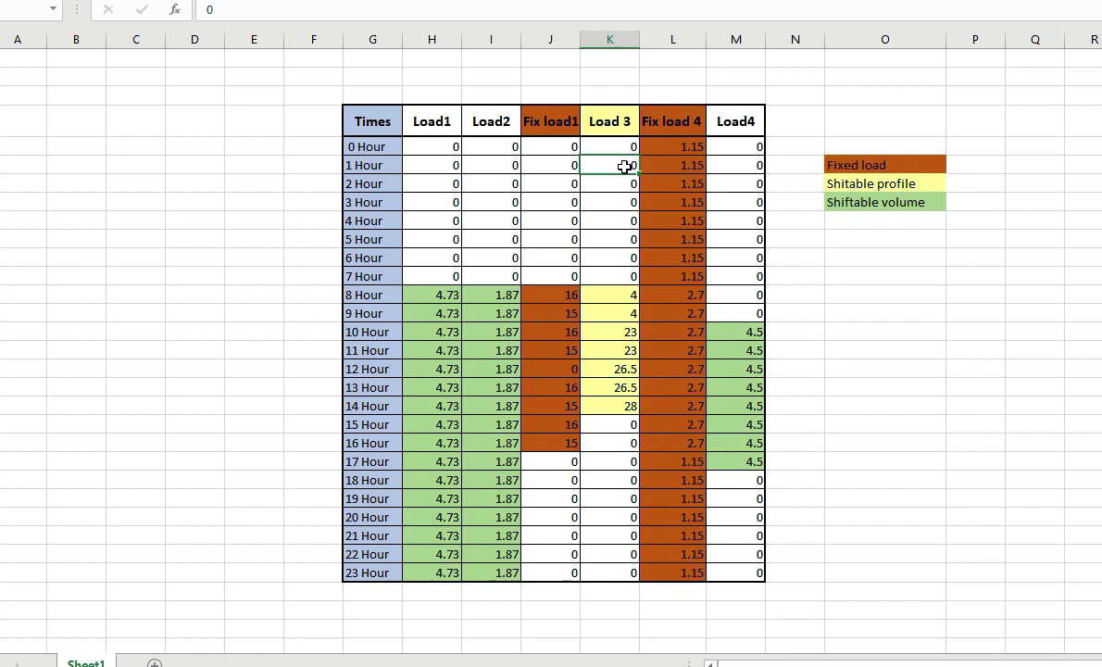
{"action": "left_click", "coordinate": [619, 289]}
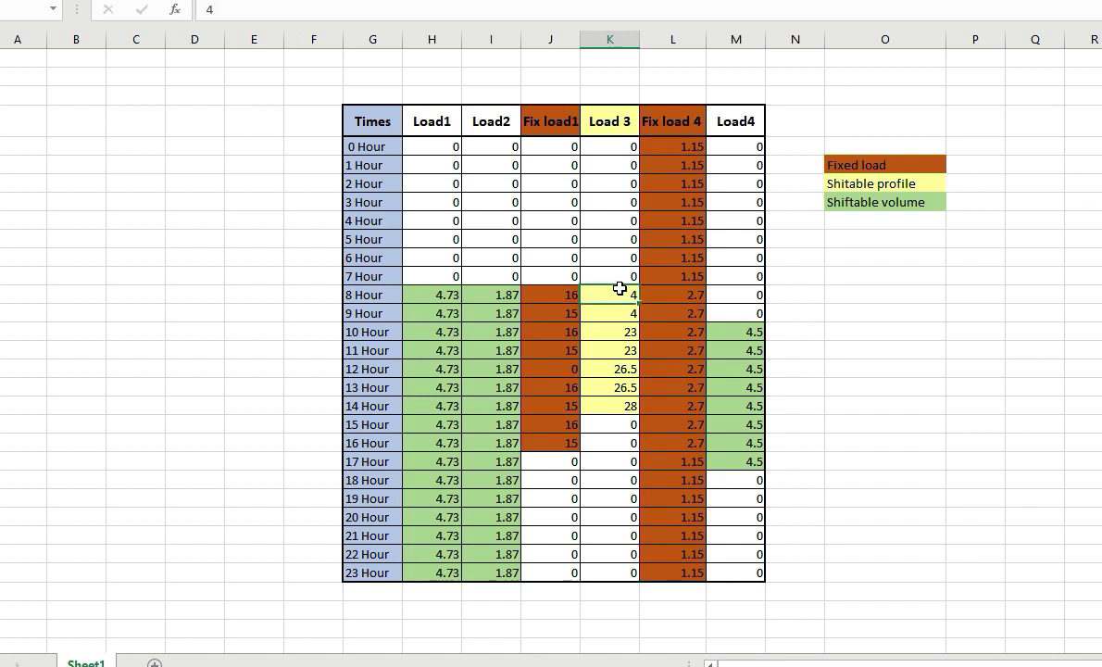
{"action": "left_click", "coordinate": [615, 332]}
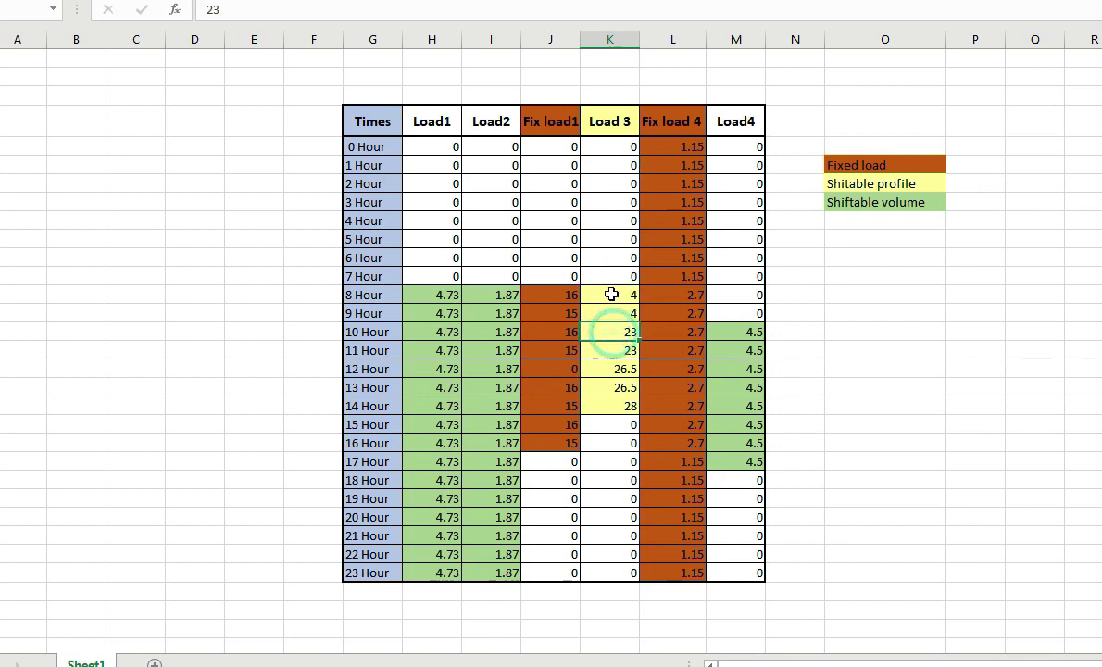
{"action": "left_click_drag", "start_coordinate": [612, 292], "coordinate": [601, 401]}
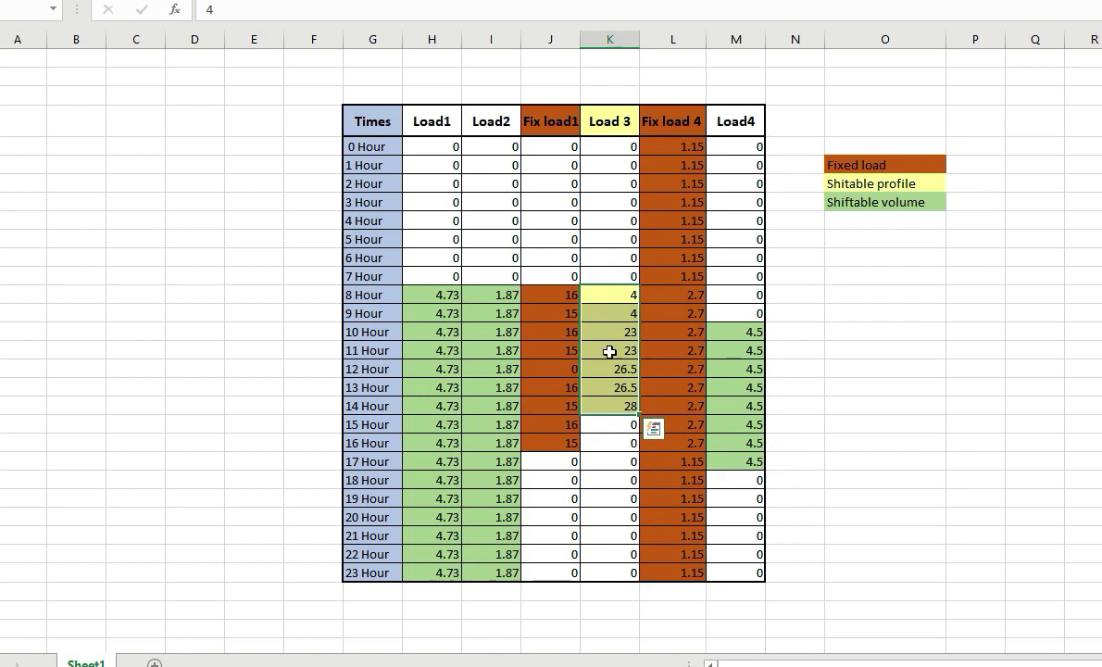
{"action": "left_click", "coordinate": [602, 289]}
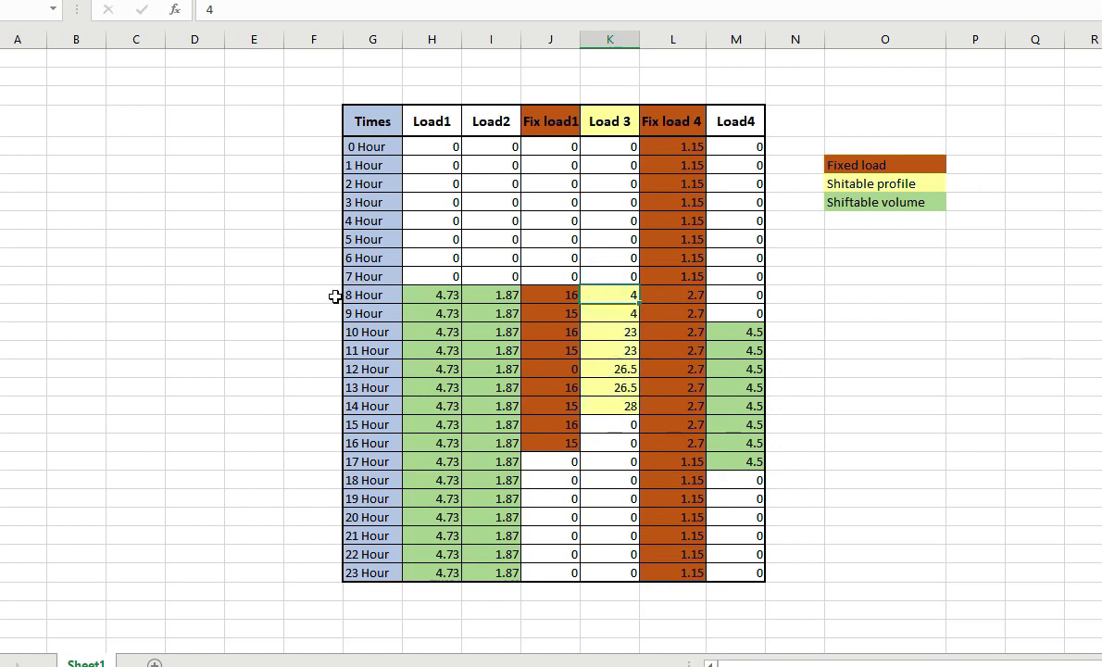
{"action": "left_click", "coordinate": [385, 295]}
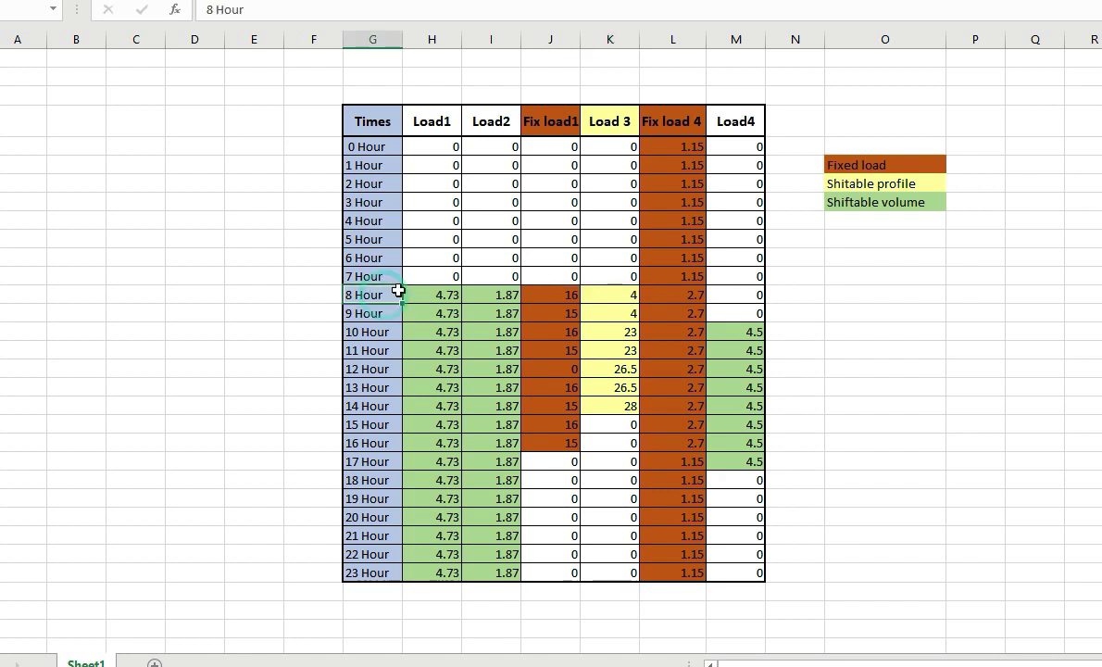
{"action": "left_click_drag", "start_coordinate": [615, 299], "coordinate": [361, 295]}
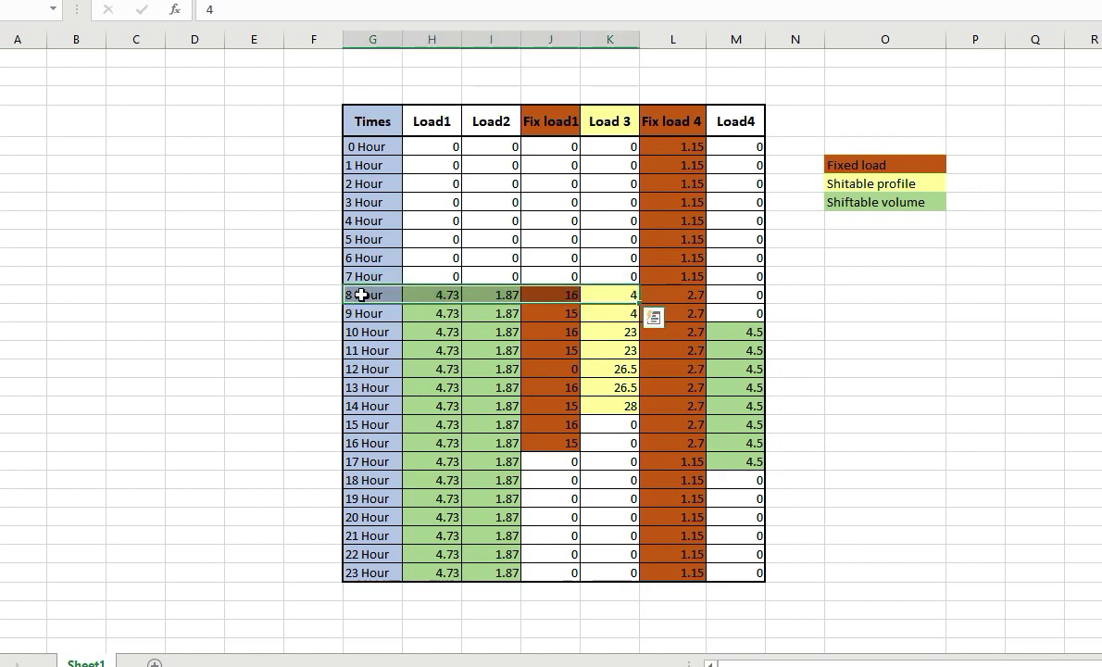
- Try copying the Load 3 profile from 8 Hour–14 Hour so it starts at 3 Hour, and undo the paste
{"action": "left_click", "coordinate": [602, 296]}
{"action": "left_click_drag", "start_coordinate": [601, 295], "coordinate": [602, 406]}
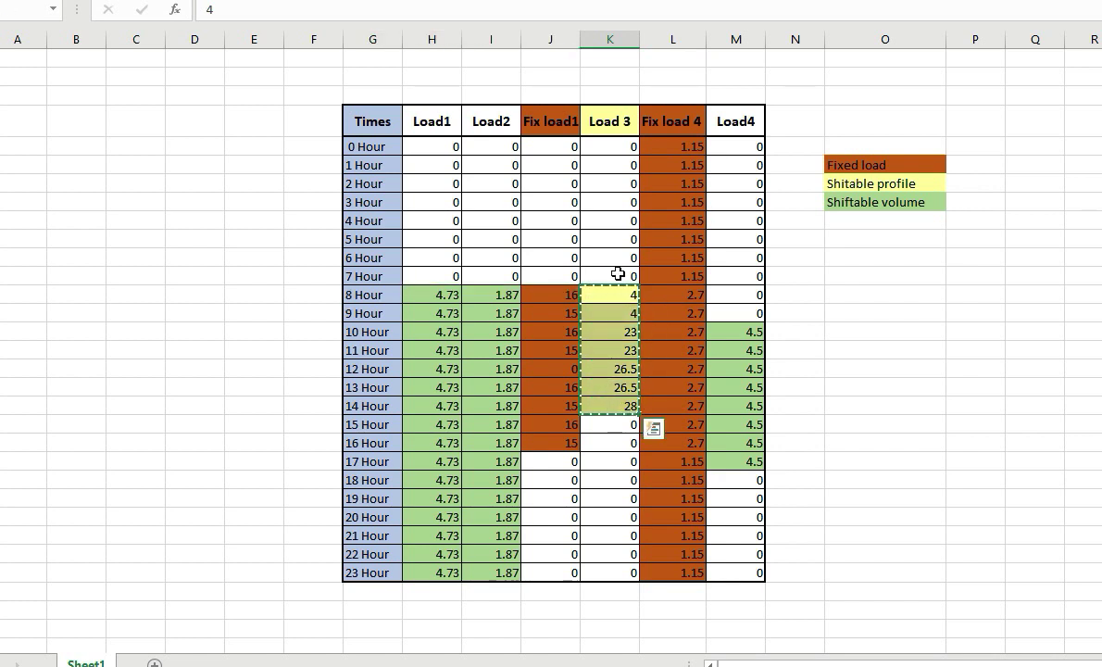
{"action": "key", "text": "ctrl+c"}
{"action": "left_click", "coordinate": [607, 201]}
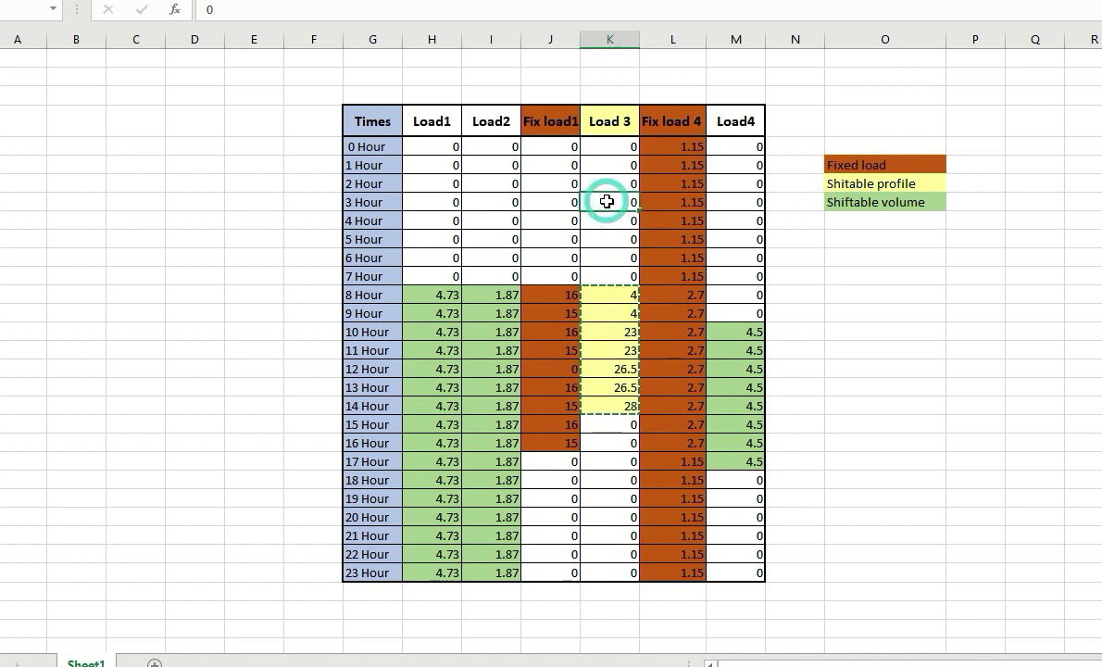
{"action": "key", "text": "ctrl+v"}
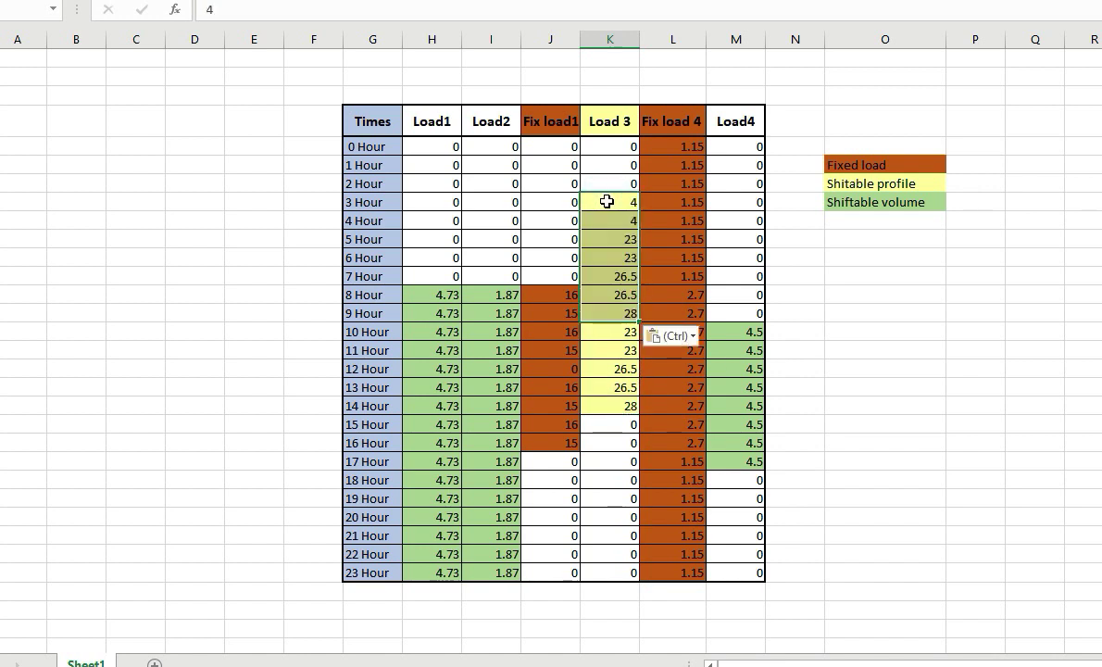
{"action": "key", "text": "ctrl+z"}
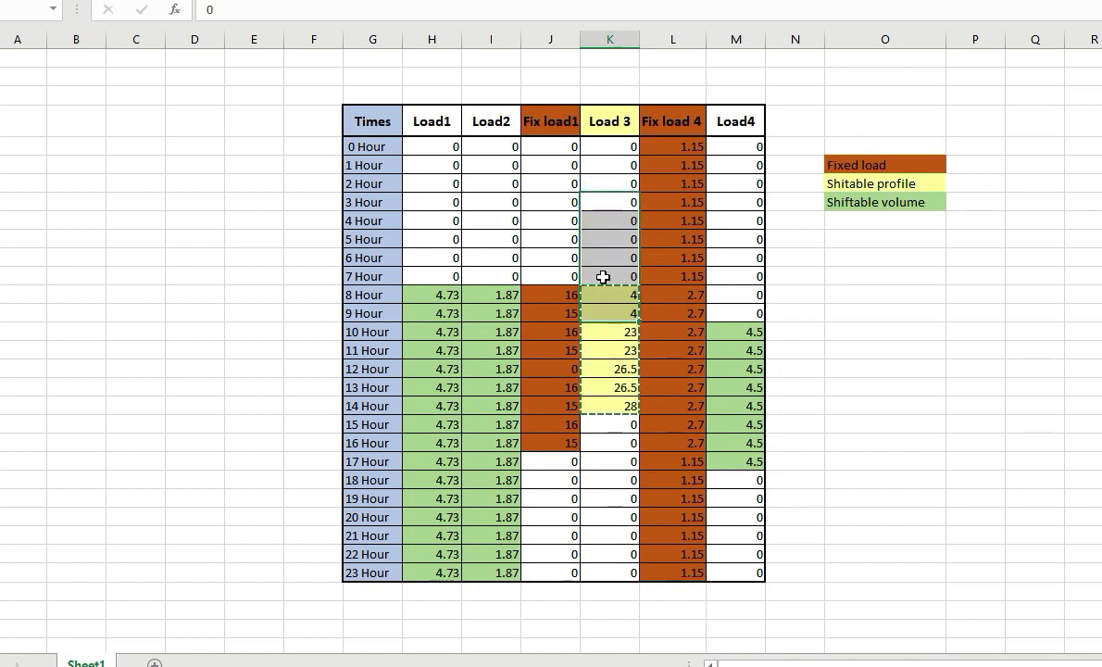
- Try moving the Load 3 values from 8 Hour–13 Hour so they start at 3 Hour, and undo the move
{"action": "key", "text": "ctrl+c"}
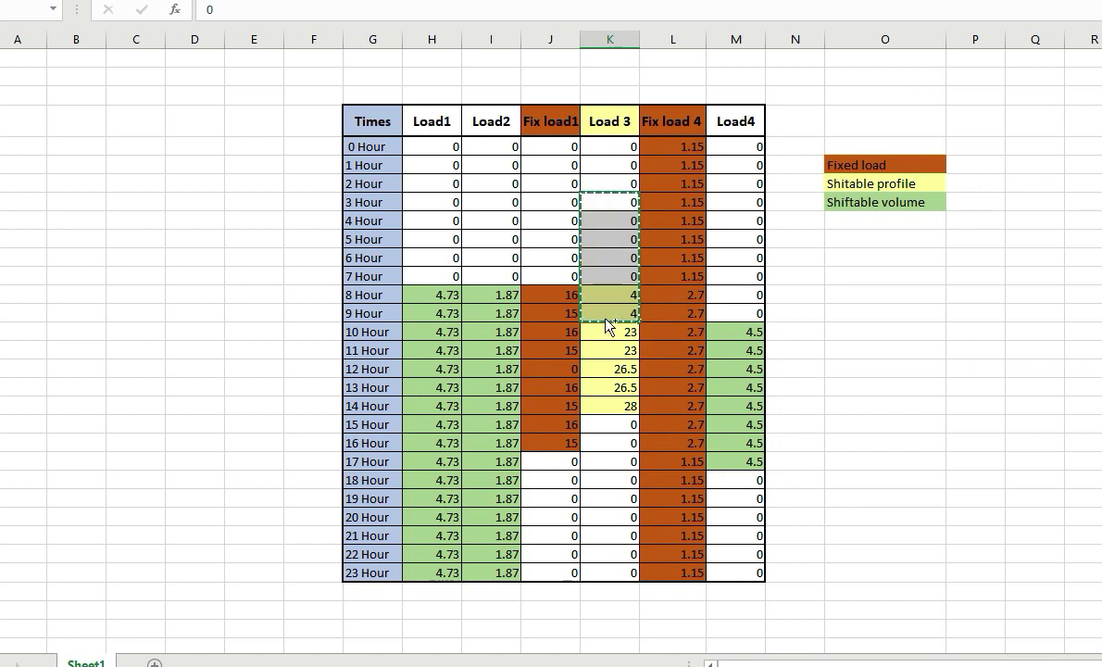
{"action": "left_click", "coordinate": [563, 294]}
{"action": "left_click_drag", "start_coordinate": [607, 291], "coordinate": [599, 398]}
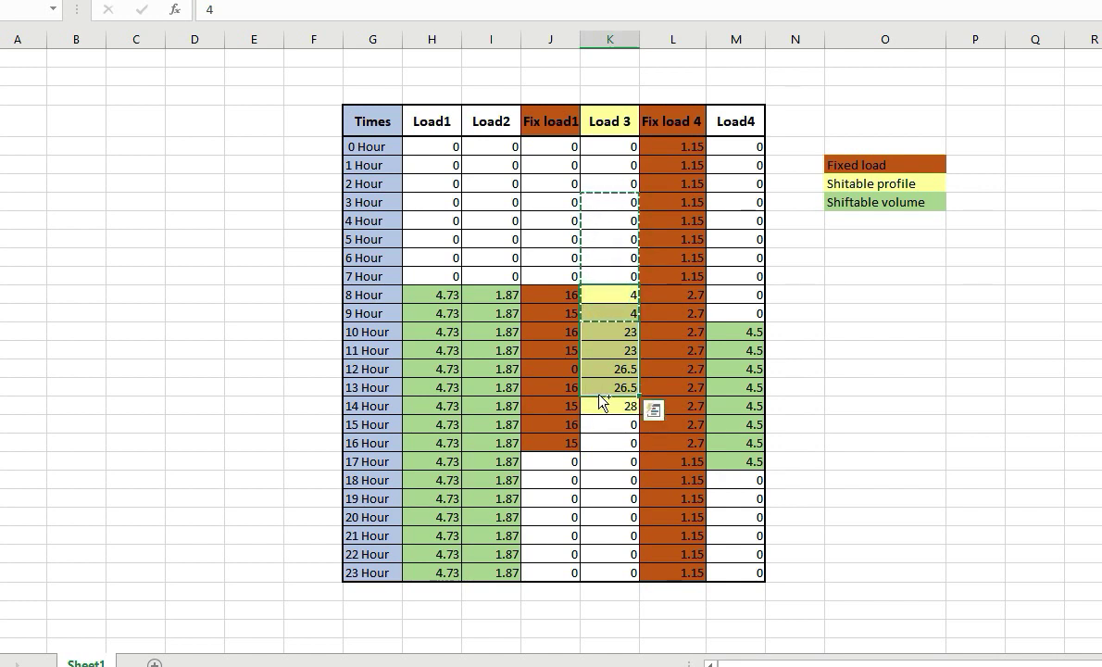
{"action": "key", "text": "ctrl+c"}
{"action": "left_click", "coordinate": [615, 202]}
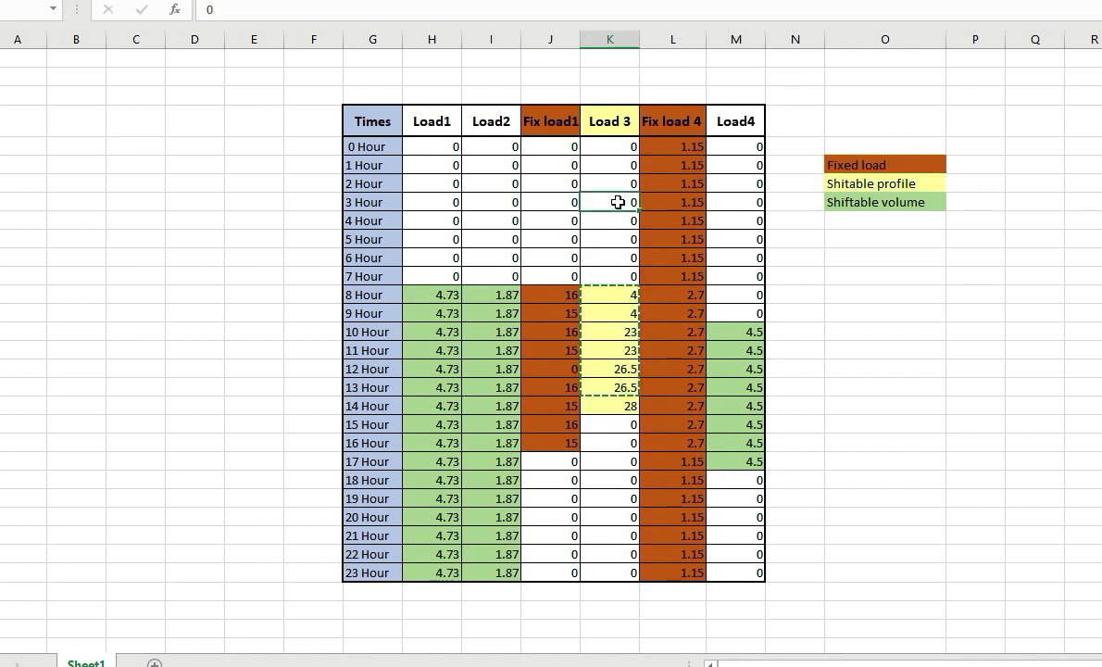
{"action": "key", "text": "ctrl+v"}
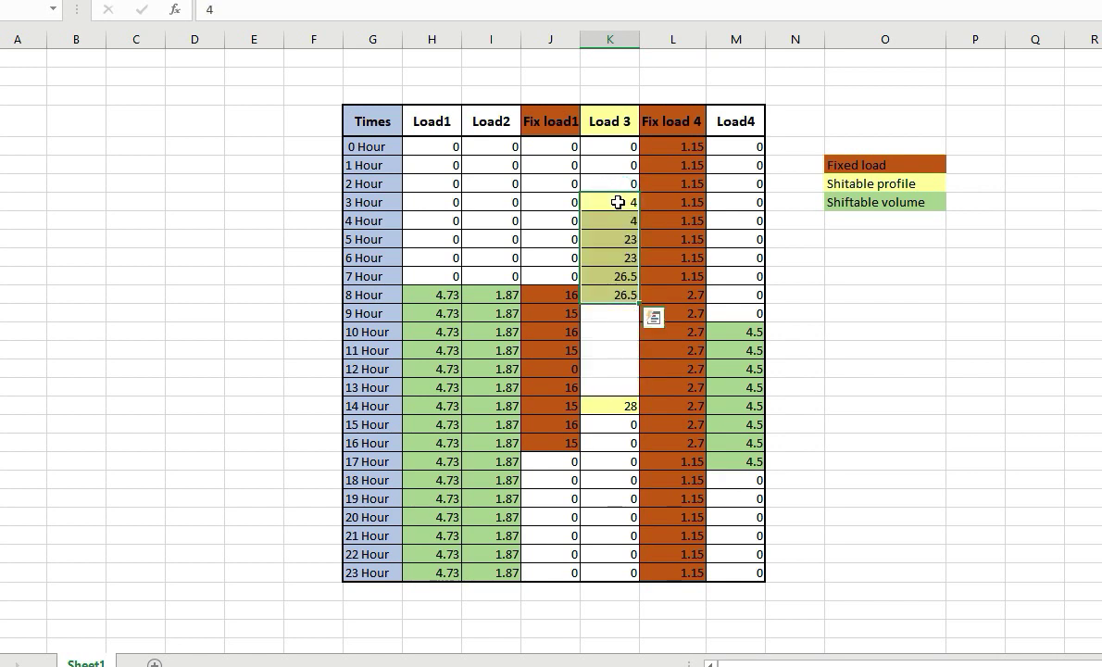
{"action": "key", "text": "ctrl+z"}
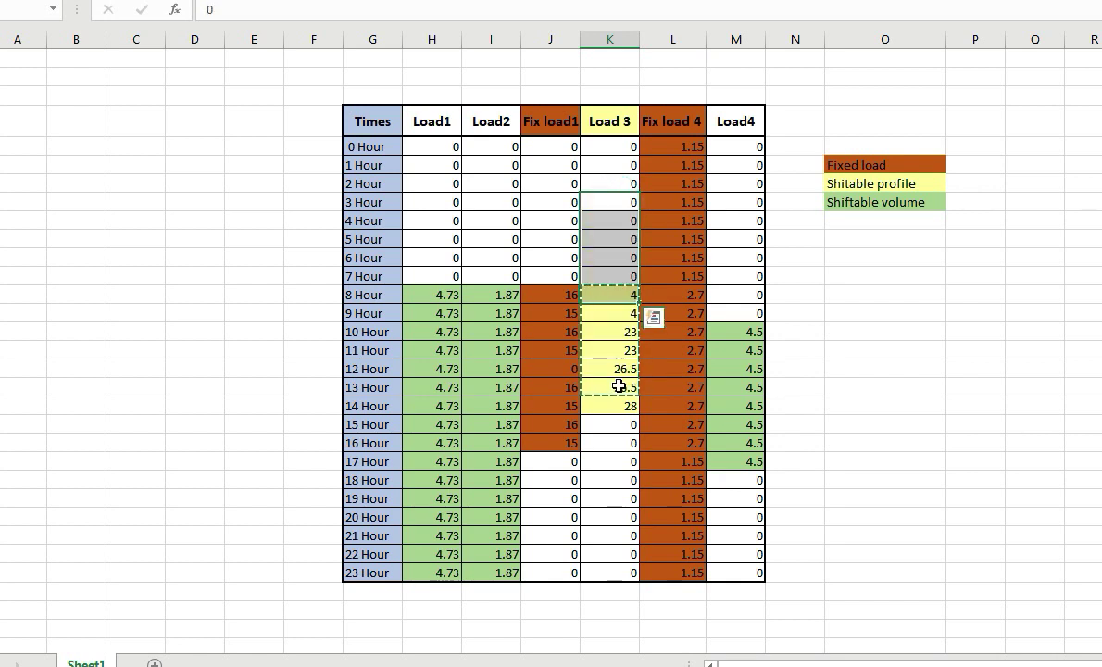
- Try moving the Load 3 values from 8 Hour–13 Hour so they start at 1 Hour, and undo the move
{"action": "left_click", "coordinate": [608, 295]}
{"action": "left_click", "coordinate": [609, 295]}
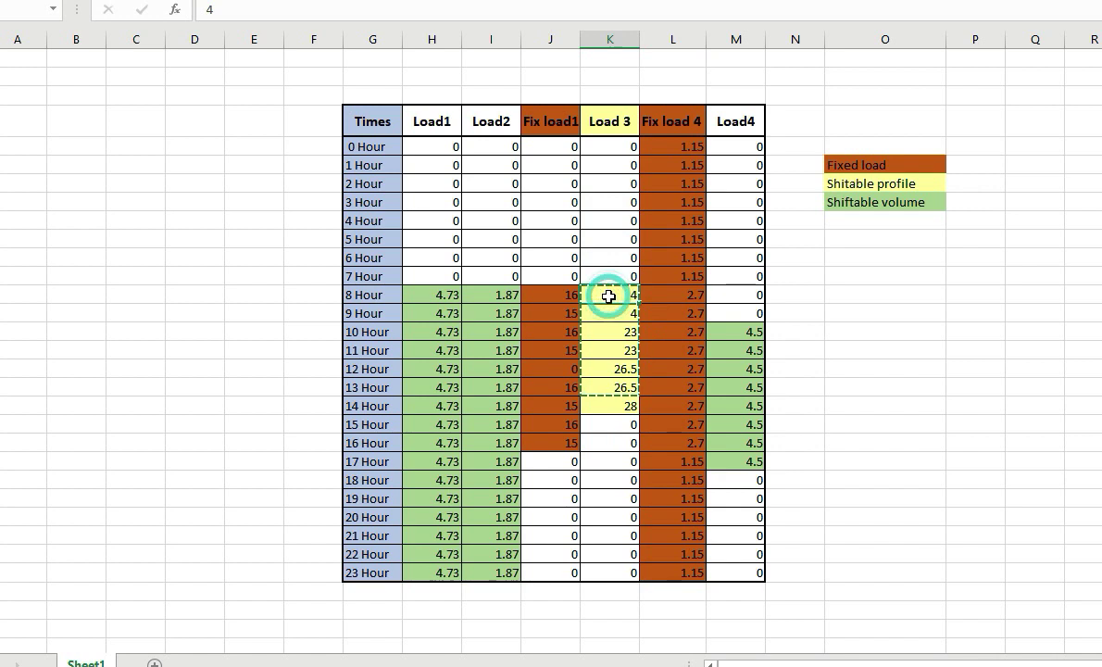
{"action": "left_click", "coordinate": [609, 295]}
{"action": "left_click", "coordinate": [571, 293]}
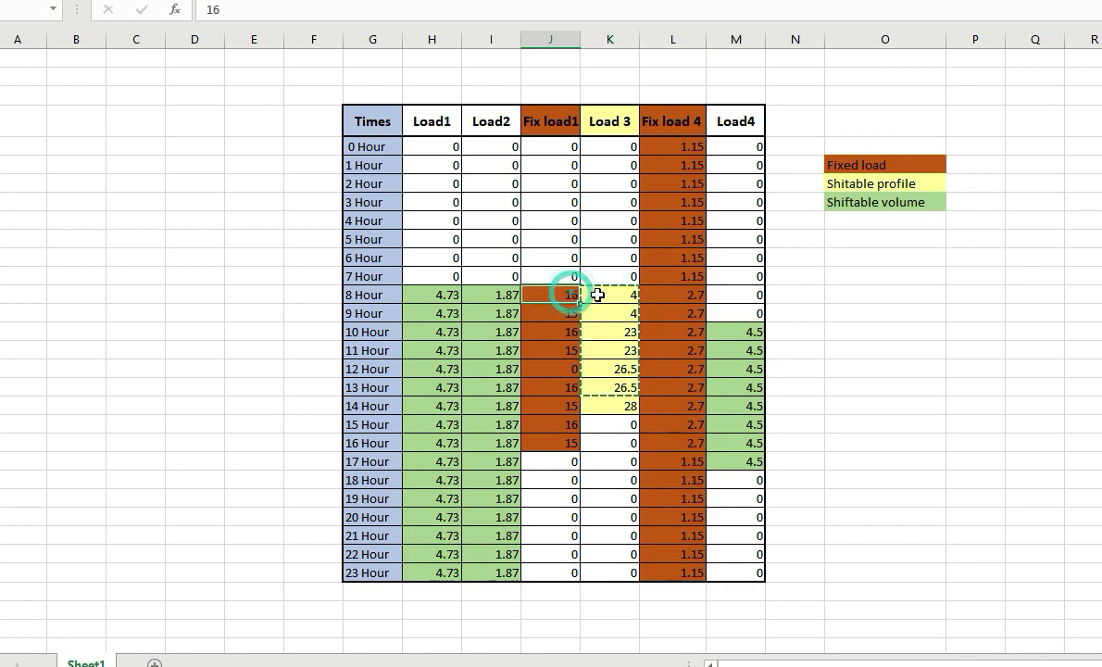
{"action": "left_click_drag", "start_coordinate": [597, 294], "coordinate": [610, 396]}
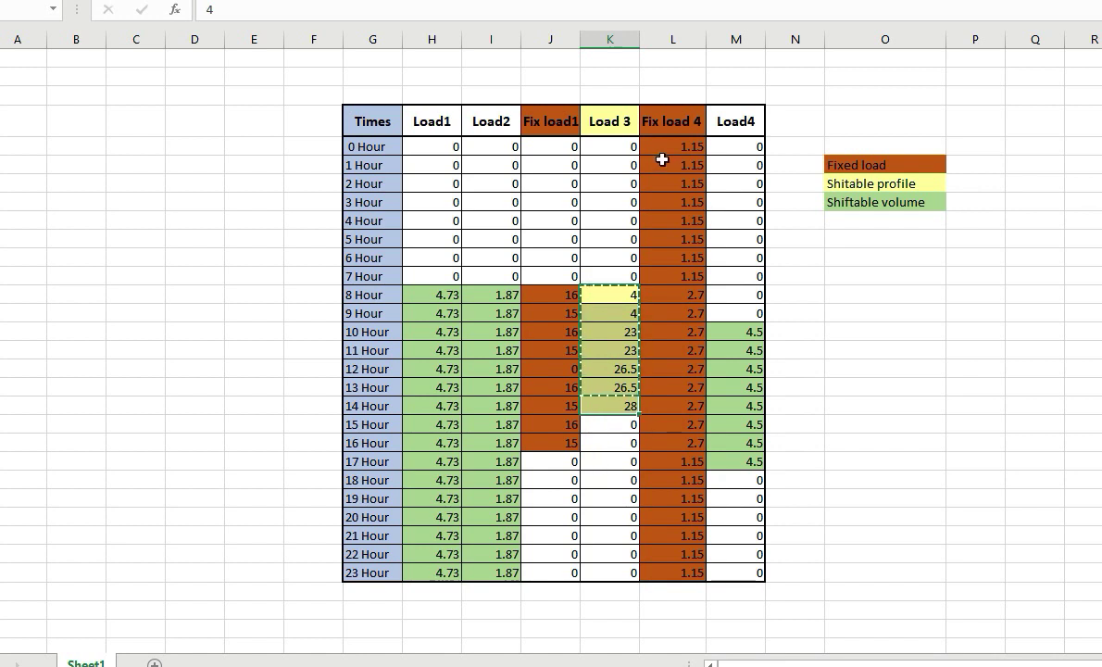
{"action": "left_click", "coordinate": [614, 166]}
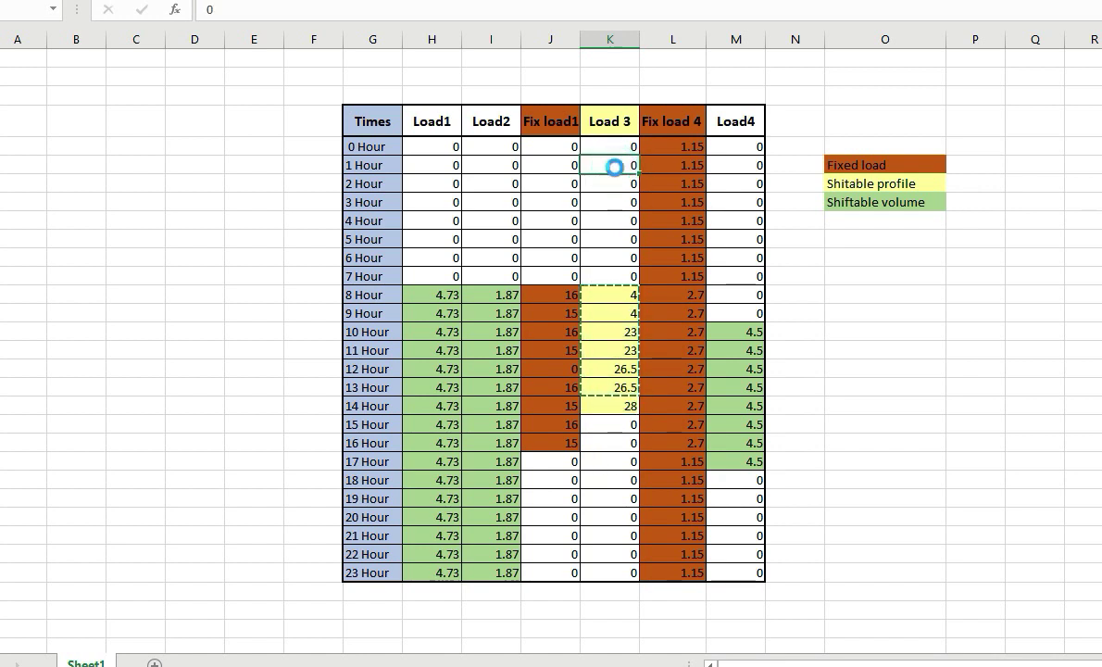
{"action": "key", "text": "ctrl+v"}
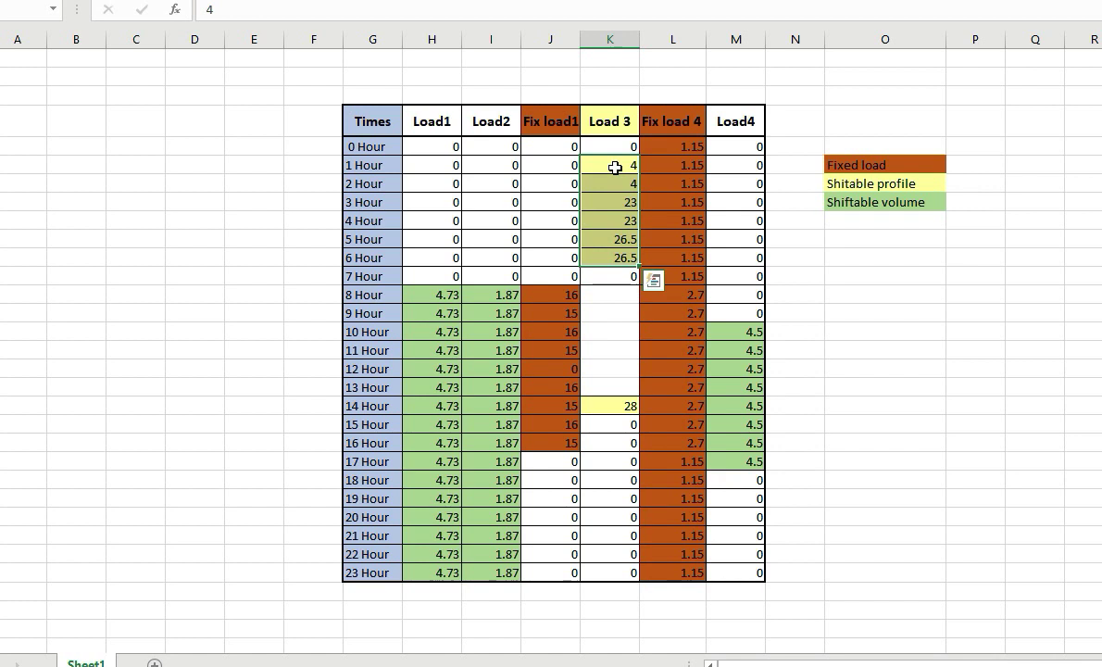
{"action": "left_click", "coordinate": [618, 346]}
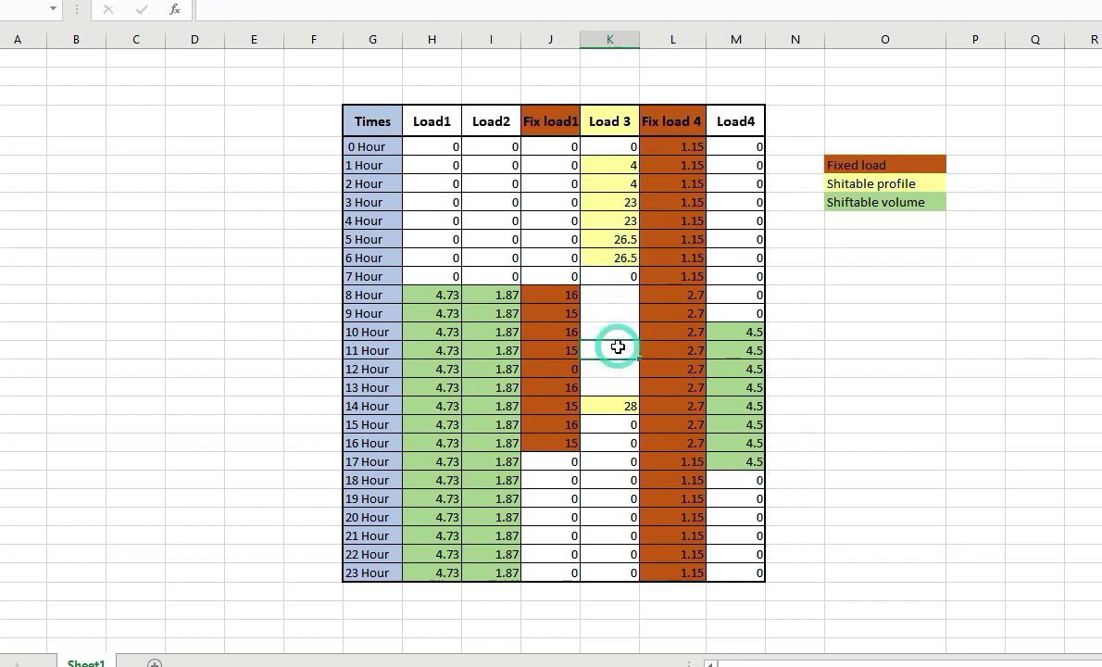
{"action": "key", "text": "ctrl+z"}
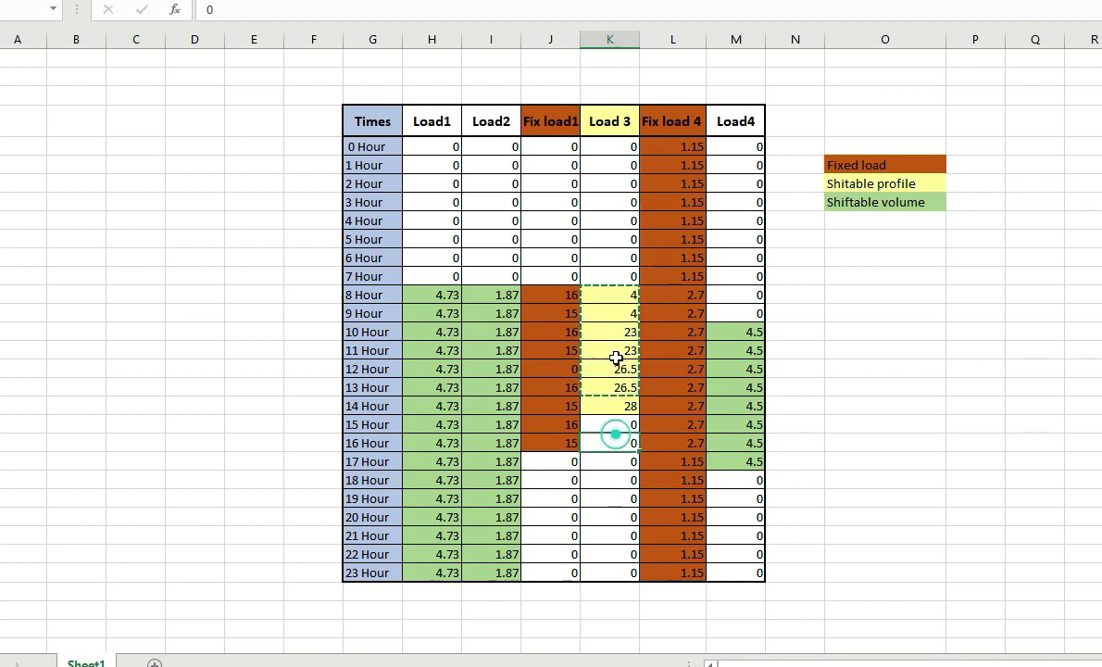
- Move the Load 3 profile from 8 Hour–14 Hour so it starts at 4 Hour
{"action": "left_click", "coordinate": [606, 296]}
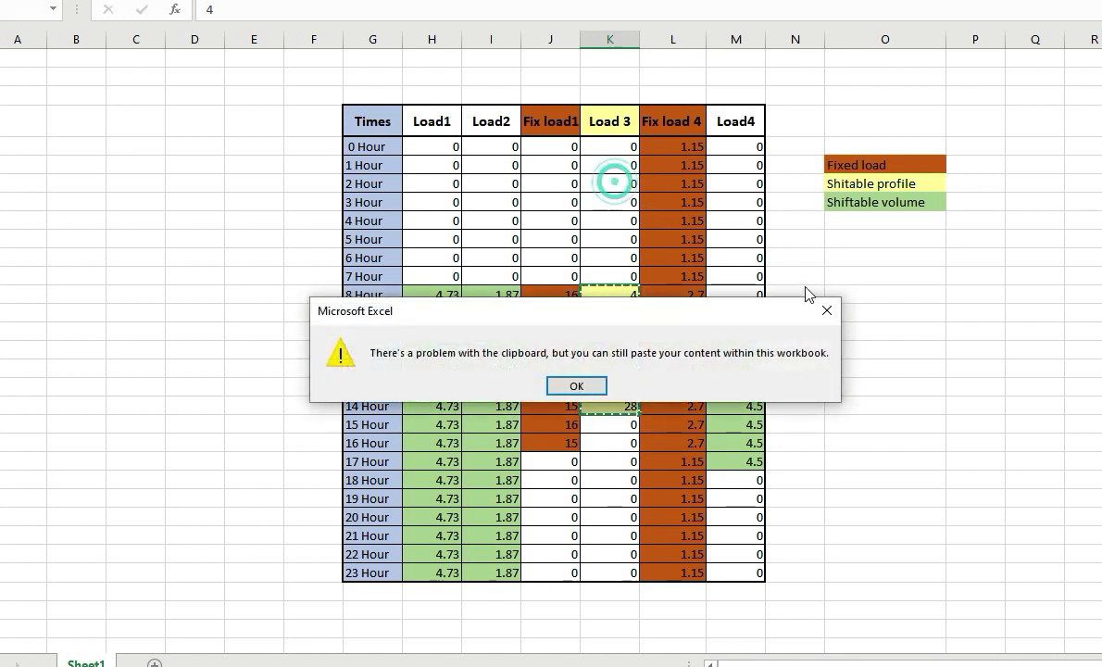
{"action": "left_click", "coordinate": [827, 309]}
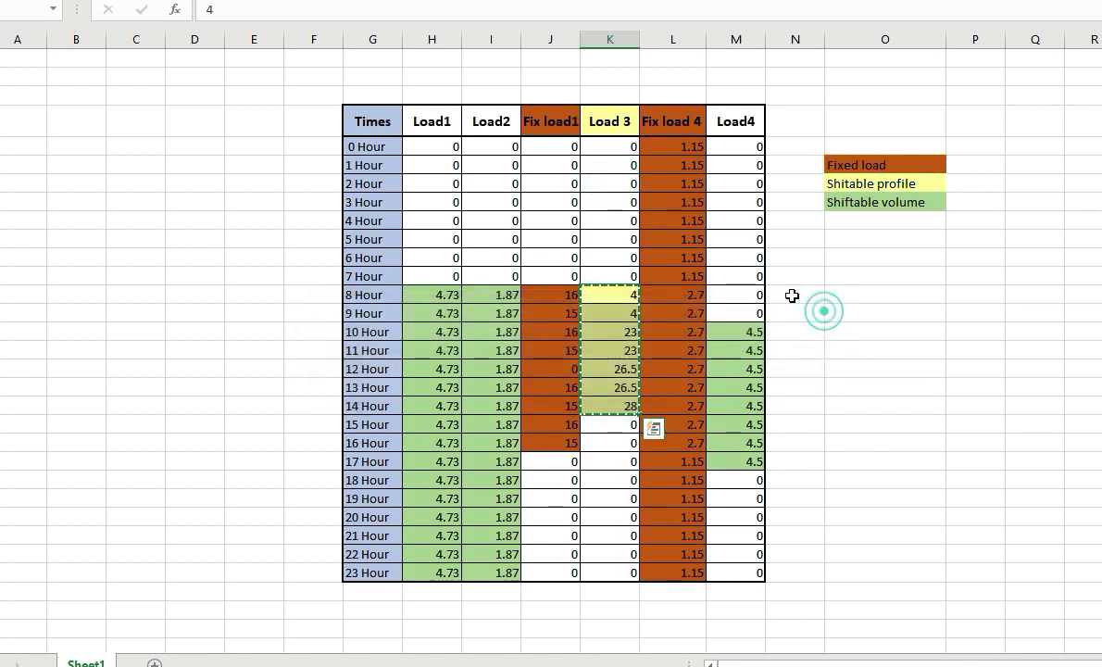
{"action": "left_click", "coordinate": [617, 222]}
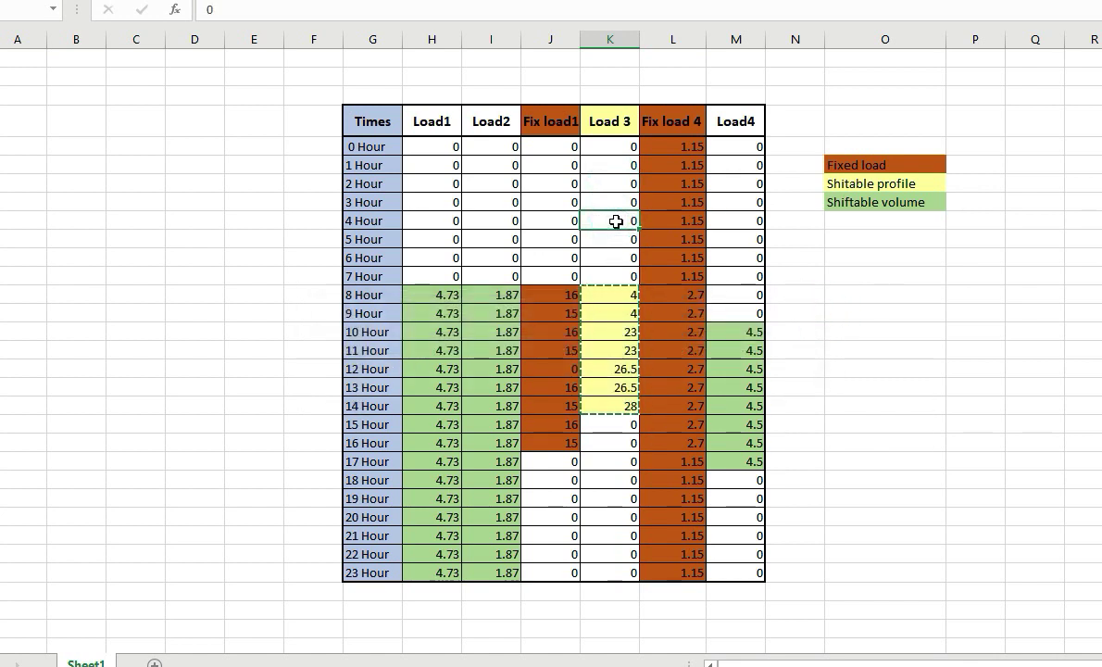
{"action": "key", "text": "ctrl+v"}
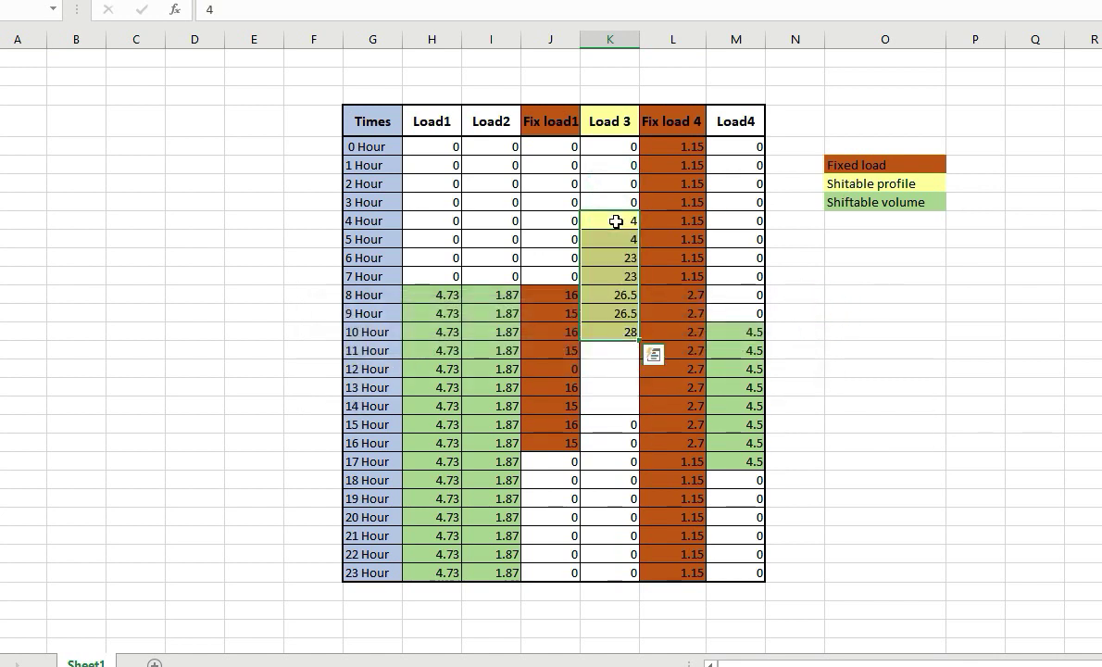
{"action": "left_click", "coordinate": [623, 437]}
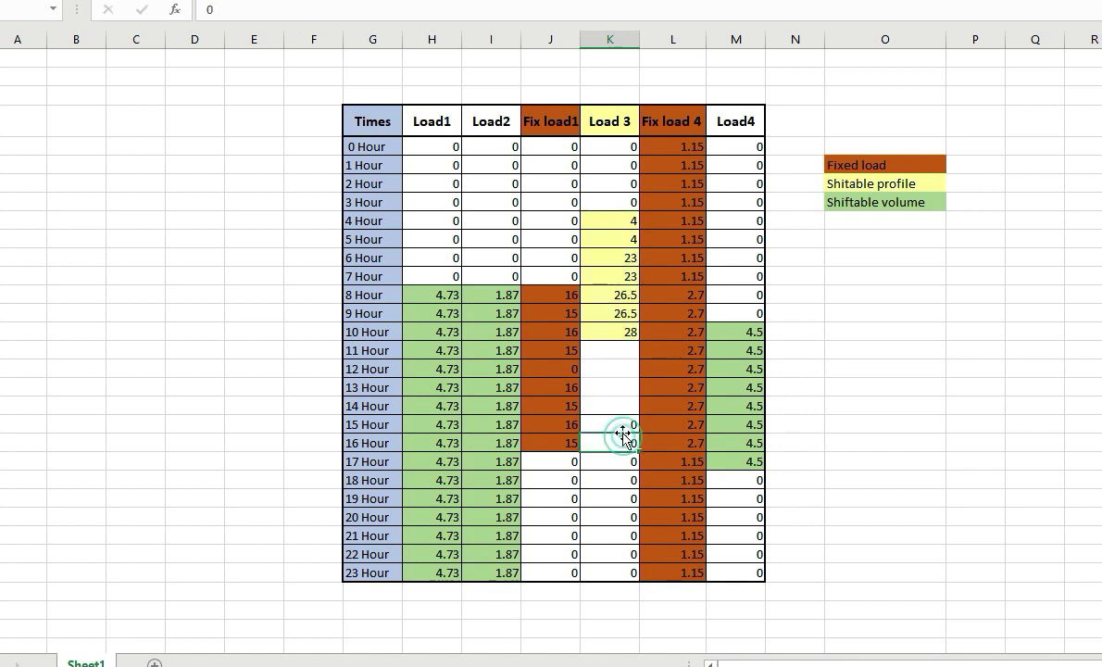
- Move the Load 3 profile from 4 Hour–10 Hour so it starts at 15 Hour
{"action": "left_click", "coordinate": [604, 203]}
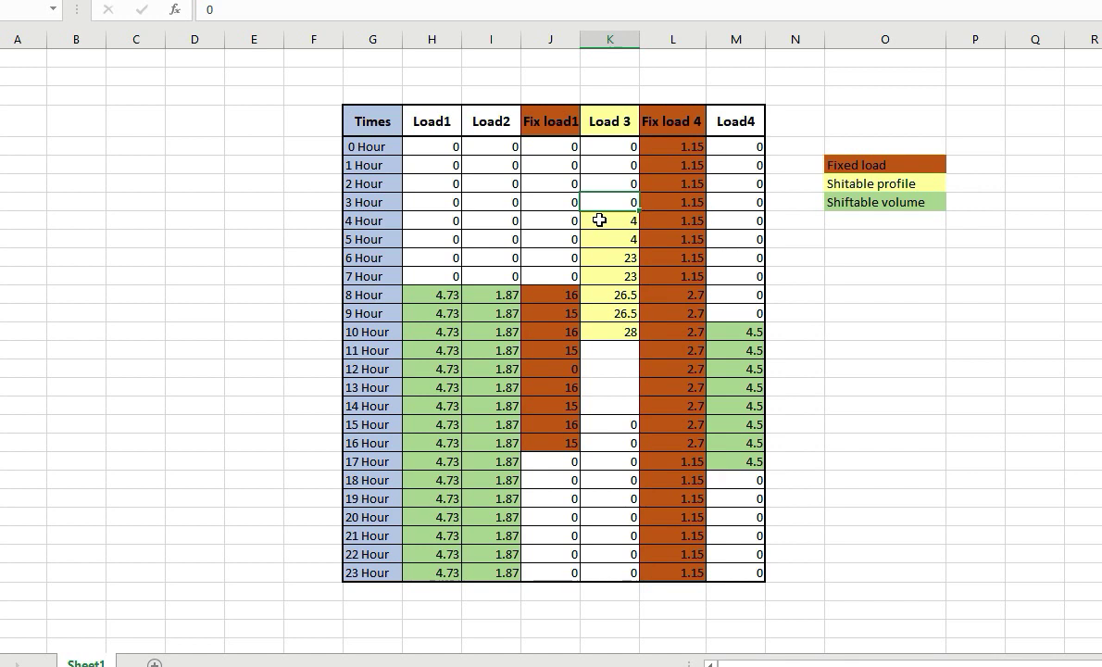
{"action": "left_click", "coordinate": [608, 225]}
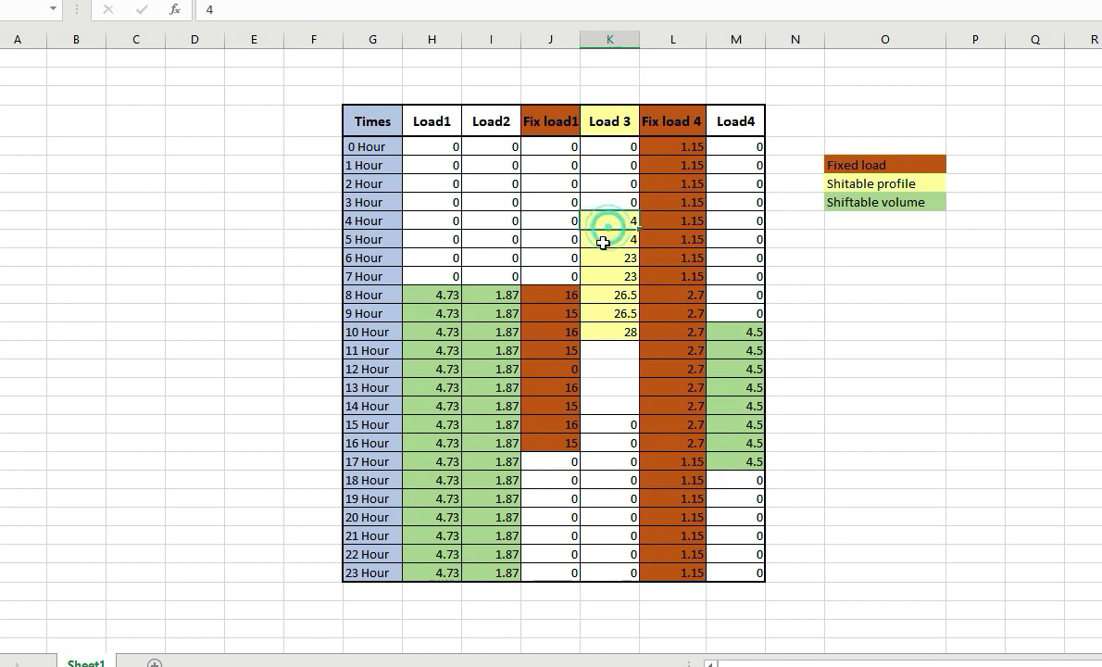
{"action": "left_click", "coordinate": [602, 241]}
{"action": "left_click", "coordinate": [603, 260]}
{"action": "left_click", "coordinate": [603, 270]}
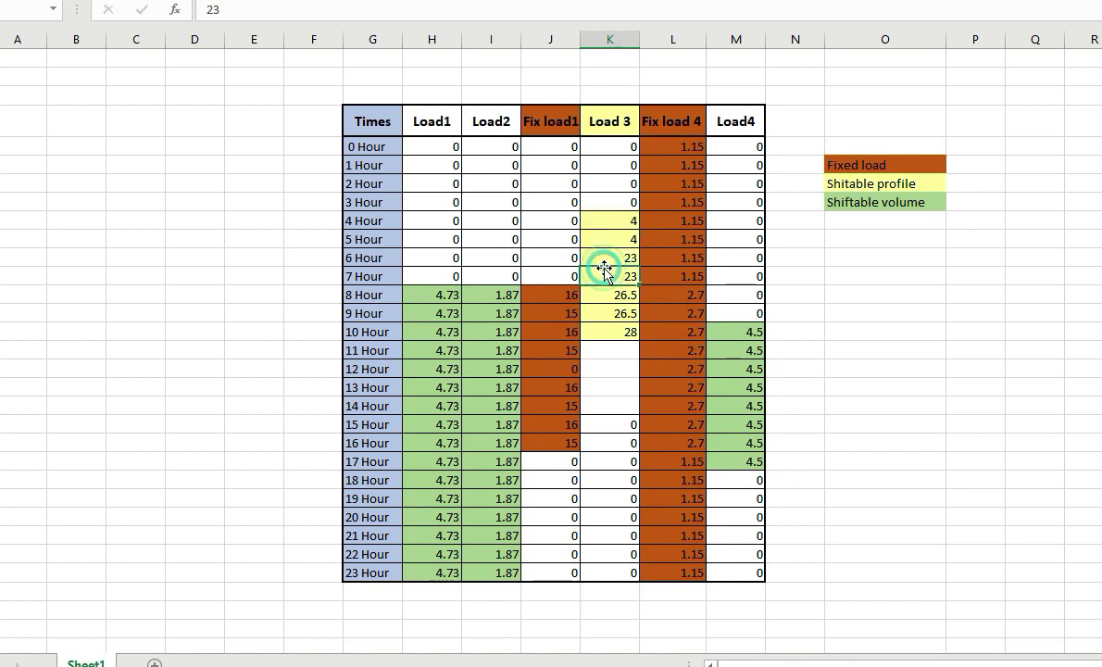
{"action": "left_click", "coordinate": [596, 325]}
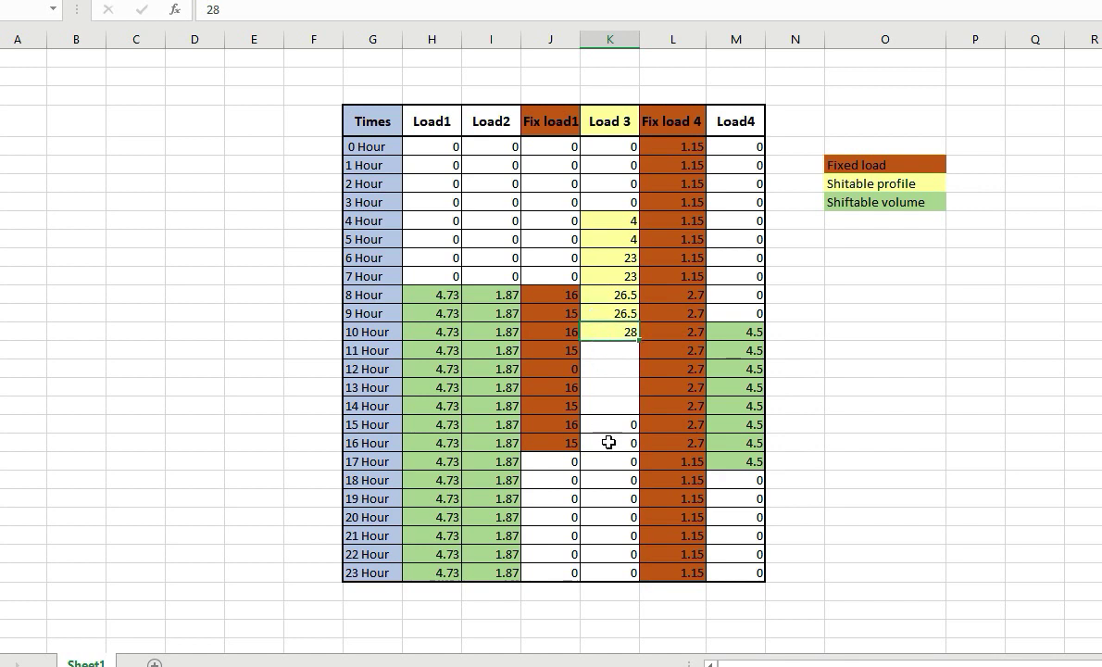
{"action": "left_click", "coordinate": [607, 225]}
{"action": "left_click_drag", "start_coordinate": [607, 225], "coordinate": [602, 331]}
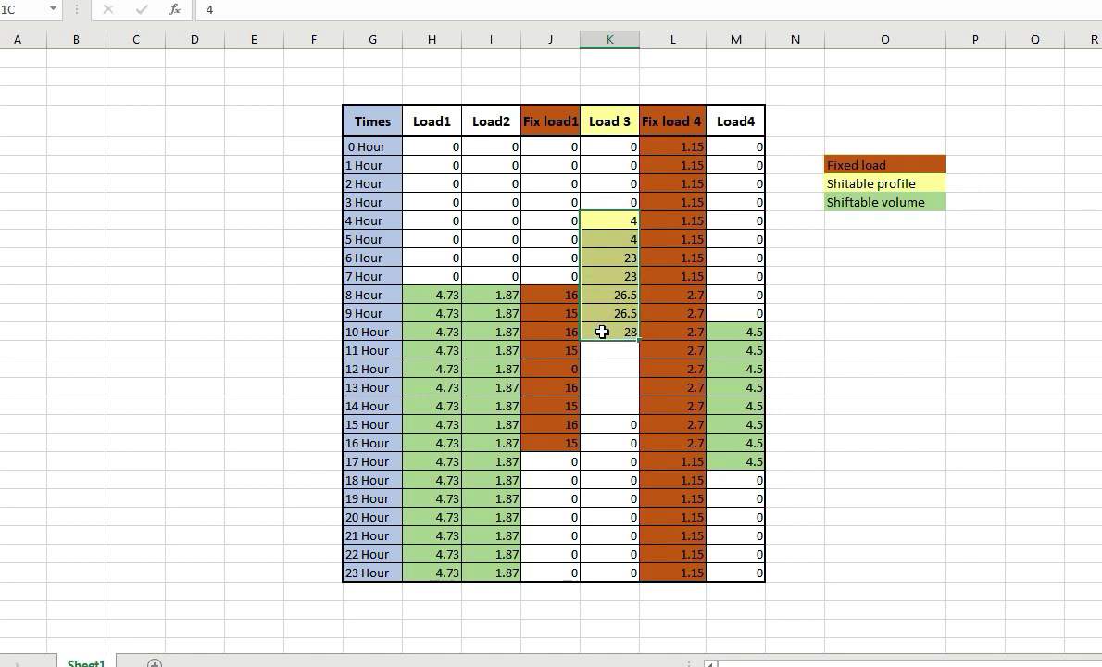
{"action": "key", "text": "ctrl+c"}
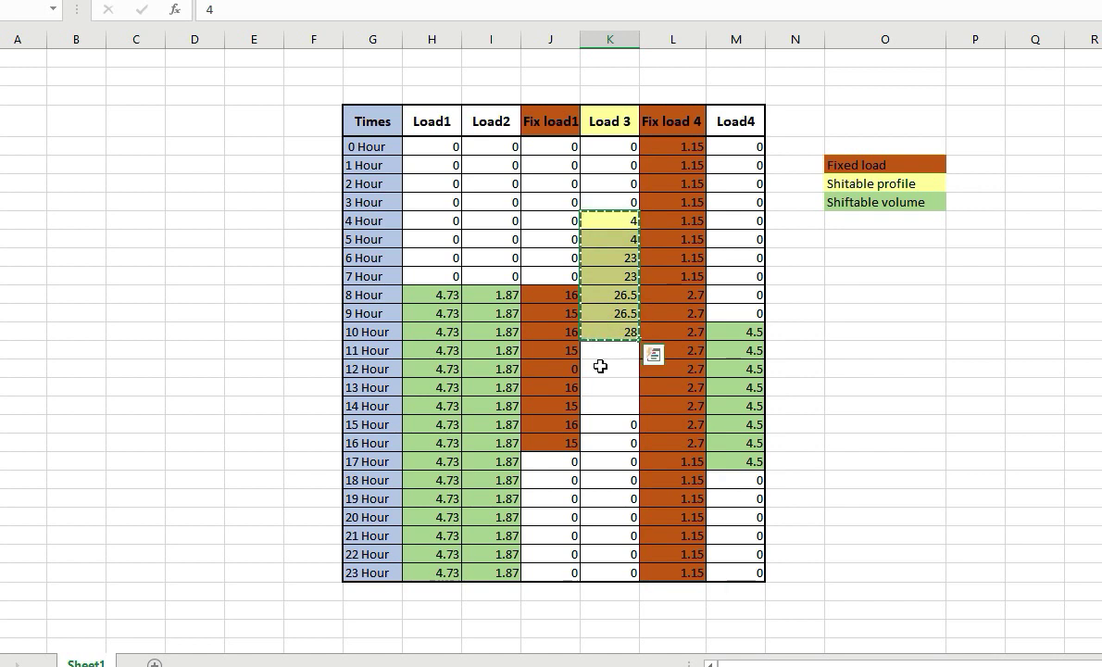
{"action": "left_click", "coordinate": [596, 419]}
{"action": "key", "text": "ctrl+v"}
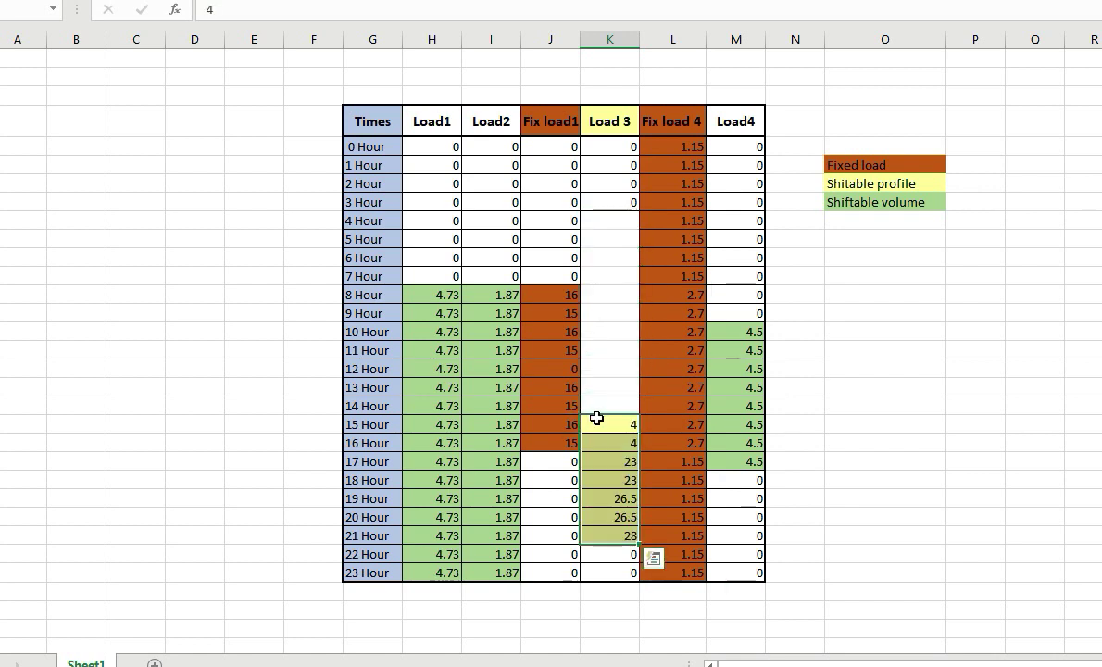
{"action": "key", "text": "ctrl+q"}
- Examine the Load 3 profile starting at 15 Hour and the hours before it where it could be placed
{"action": "left_click", "coordinate": [616, 275]}
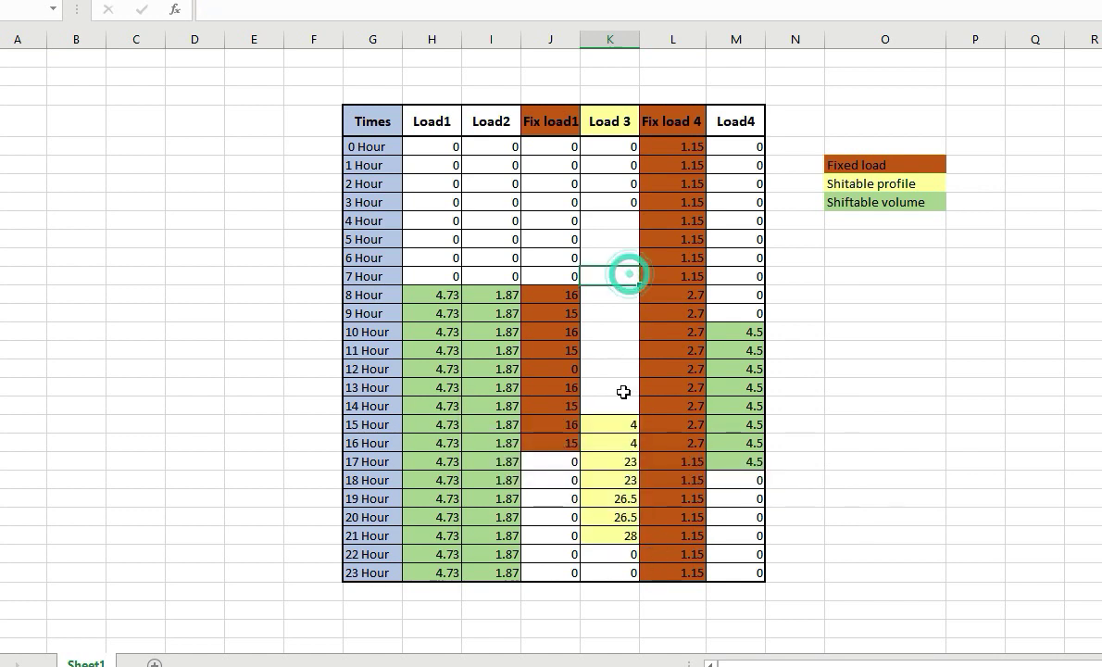
{"action": "left_click", "coordinate": [597, 425]}
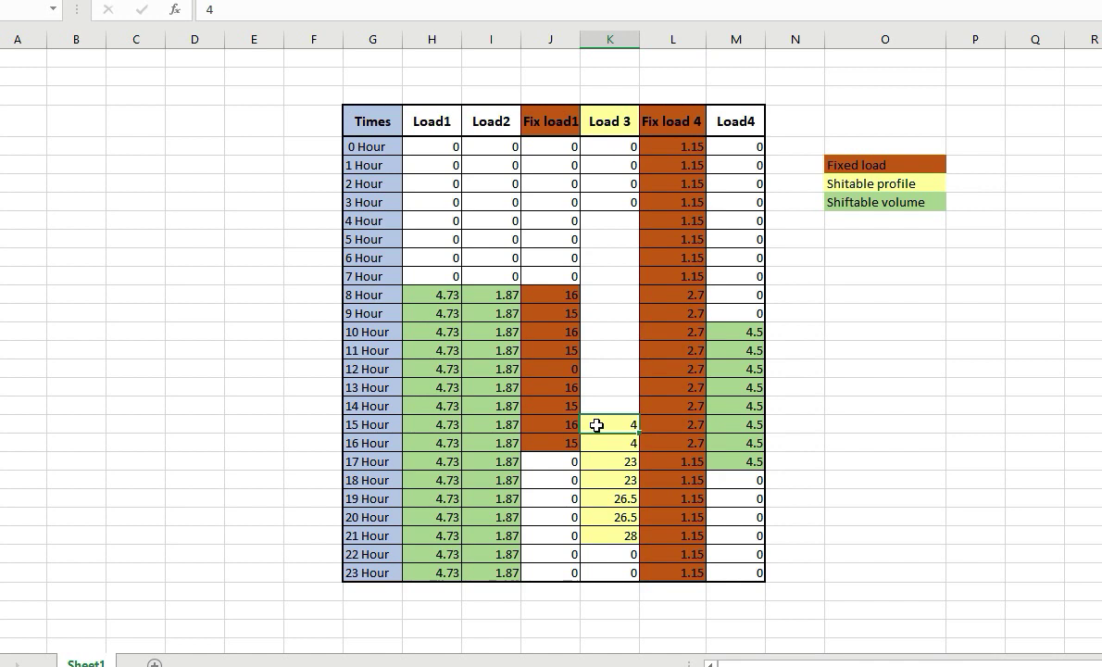
{"action": "left_click", "coordinate": [615, 384]}
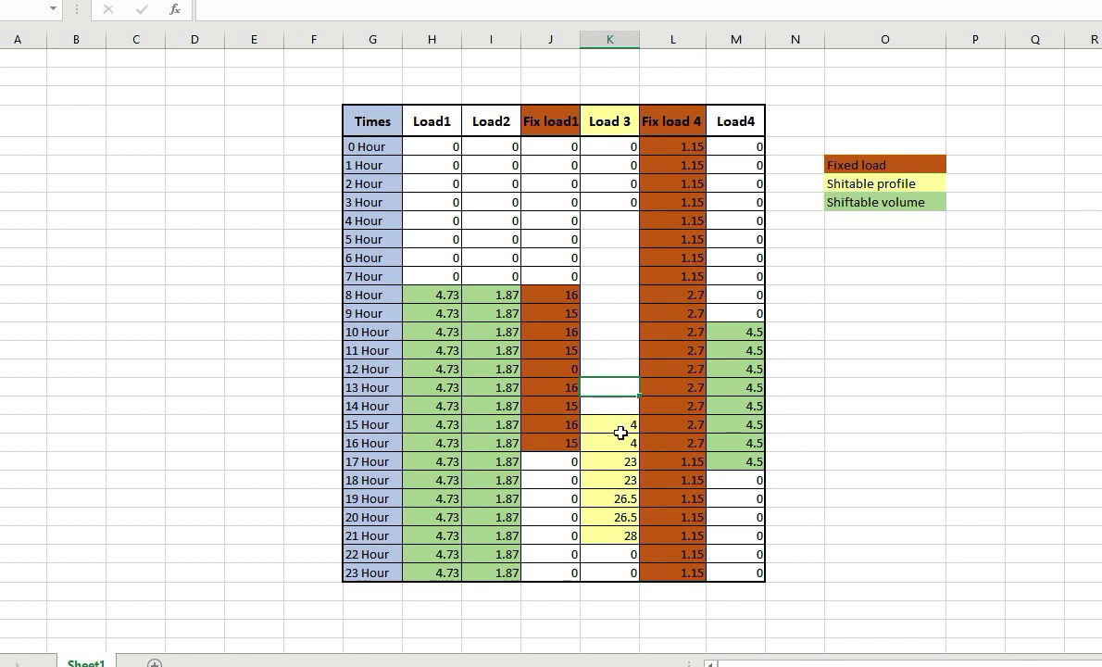
{"action": "left_click", "coordinate": [603, 309]}
{"action": "left_click", "coordinate": [614, 219]}
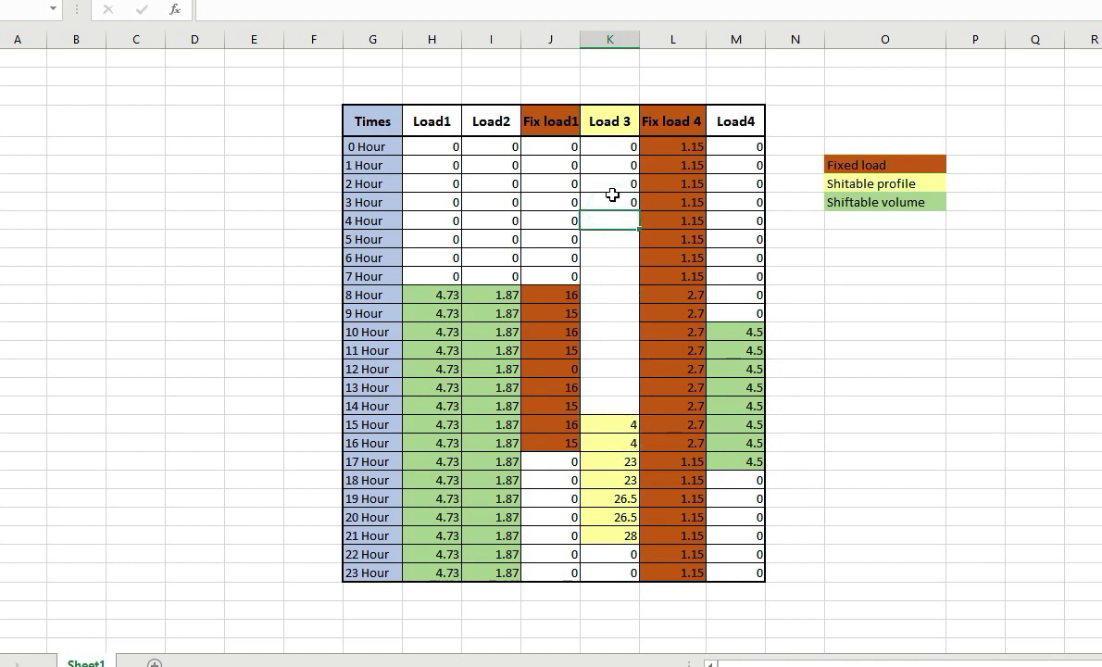
{"action": "left_click", "coordinate": [612, 195]}
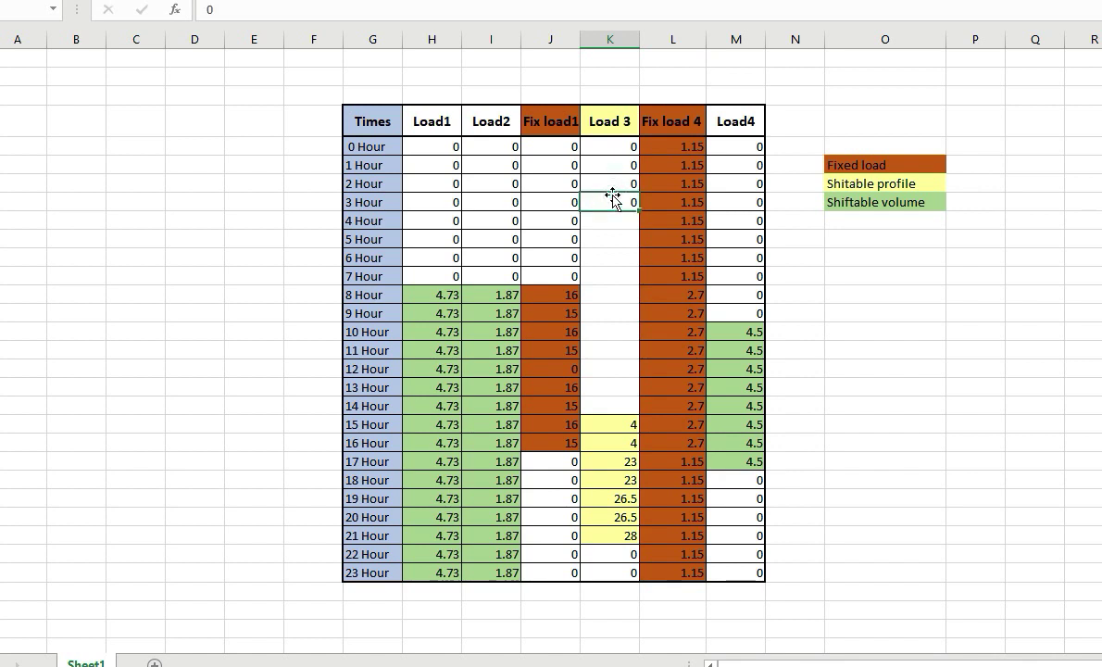
{"action": "left_click", "coordinate": [611, 184]}
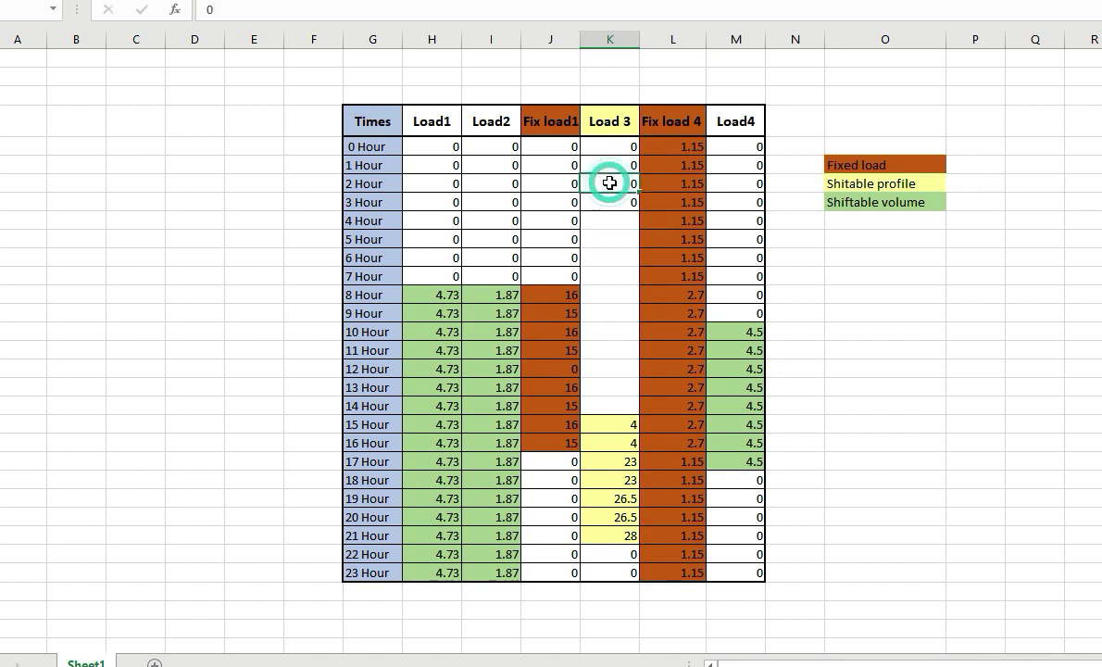
{"action": "left_click", "coordinate": [616, 244]}
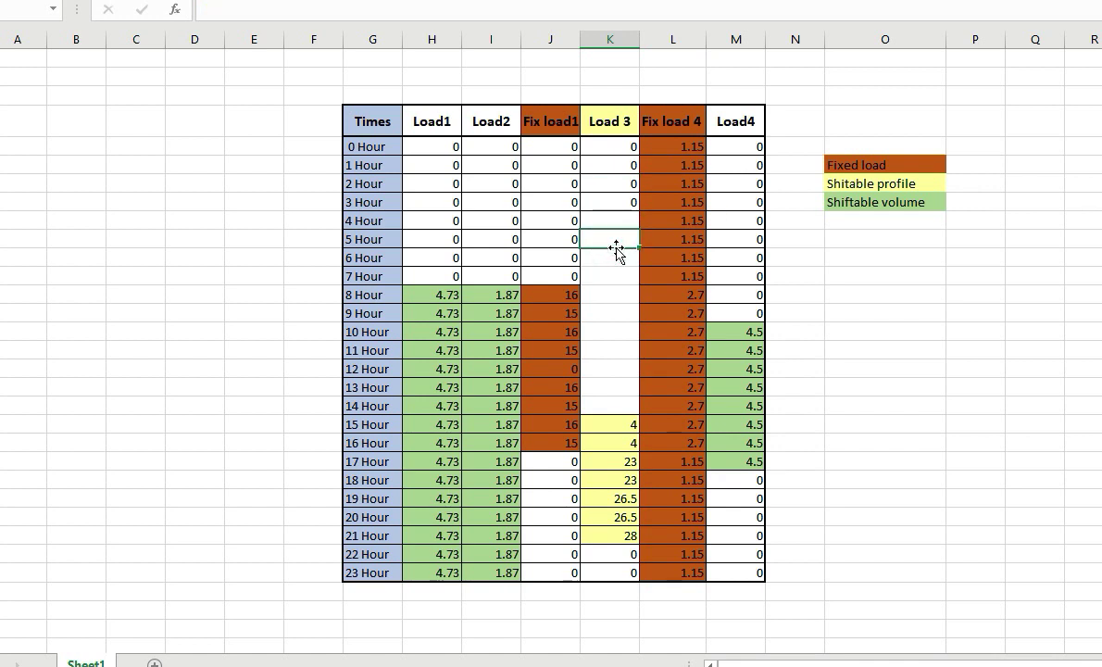
{"action": "left_click", "coordinate": [614, 333]}
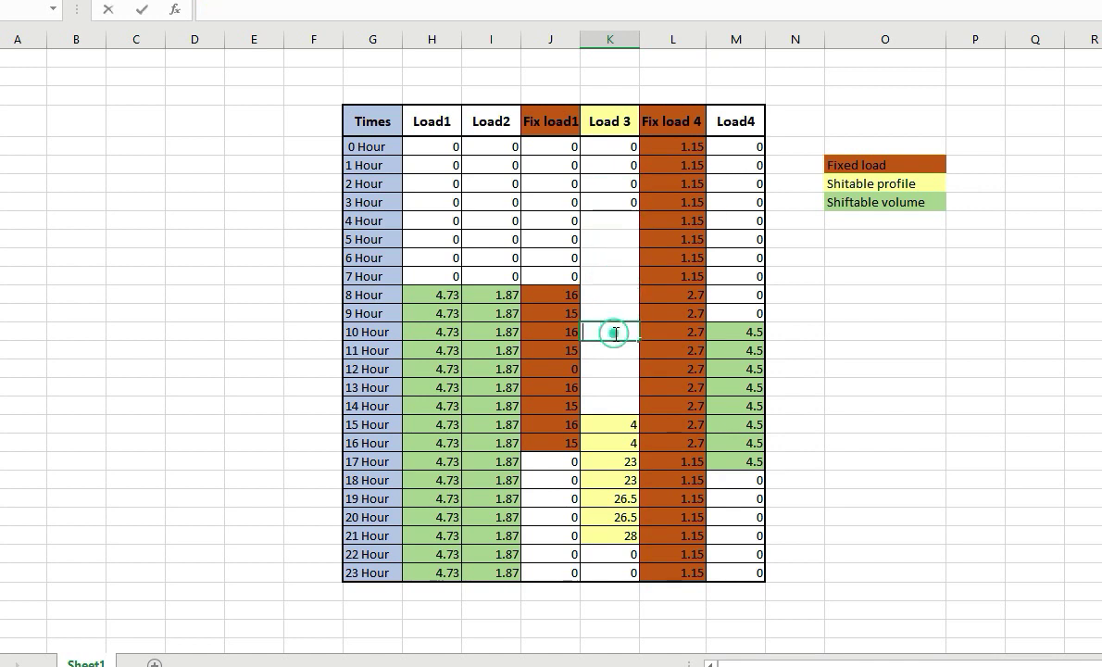
{"action": "left_click", "coordinate": [613, 368]}
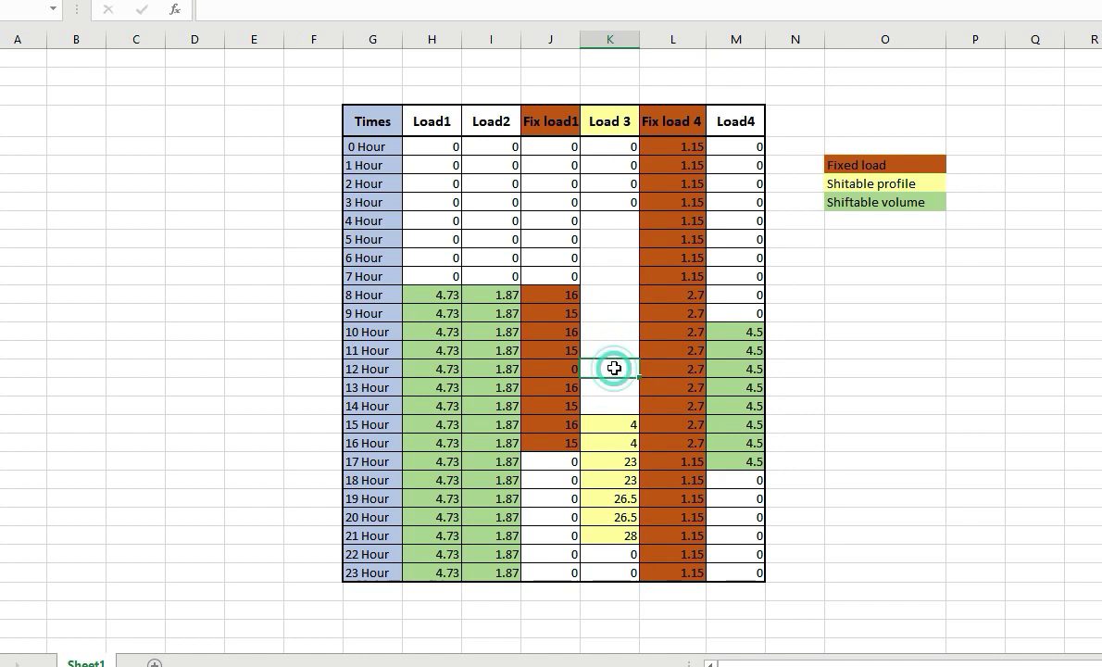
{"action": "left_click", "coordinate": [603, 297]}
{"action": "left_click", "coordinate": [610, 387]}
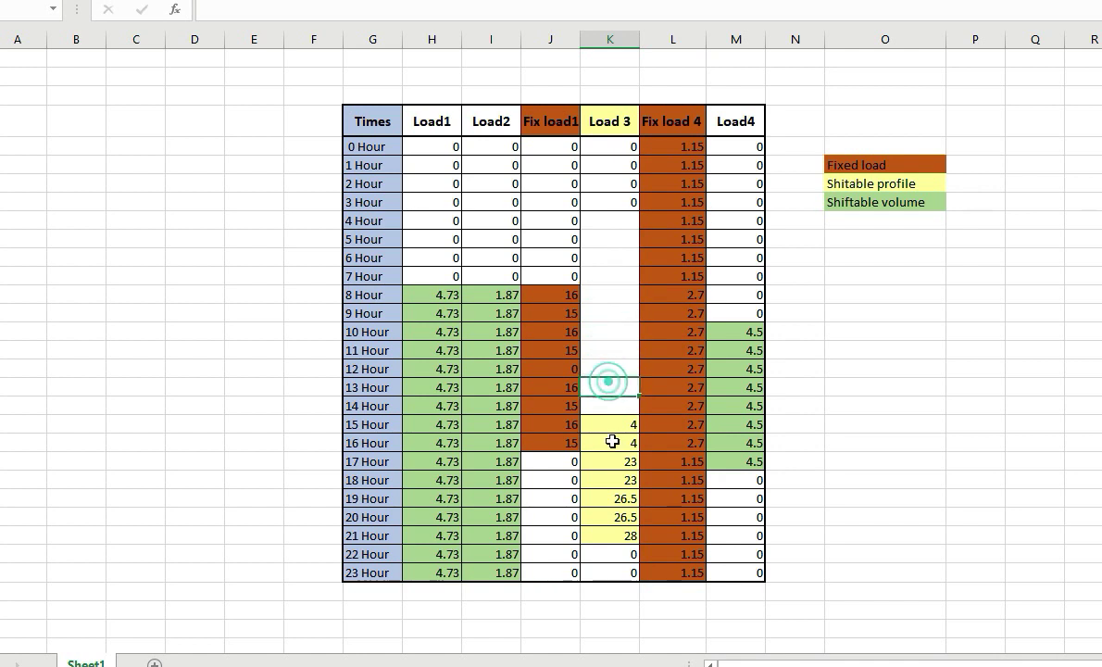
{"action": "left_click", "coordinate": [608, 316]}
- Move the Load 3 profile from 15 Hour–21 Hour so it starts at 9 Hour
{"action": "left_click_drag", "start_coordinate": [598, 423], "coordinate": [597, 536]}
{"action": "key", "text": "ctrl+c"}
{"action": "left_click", "coordinate": [601, 312]}
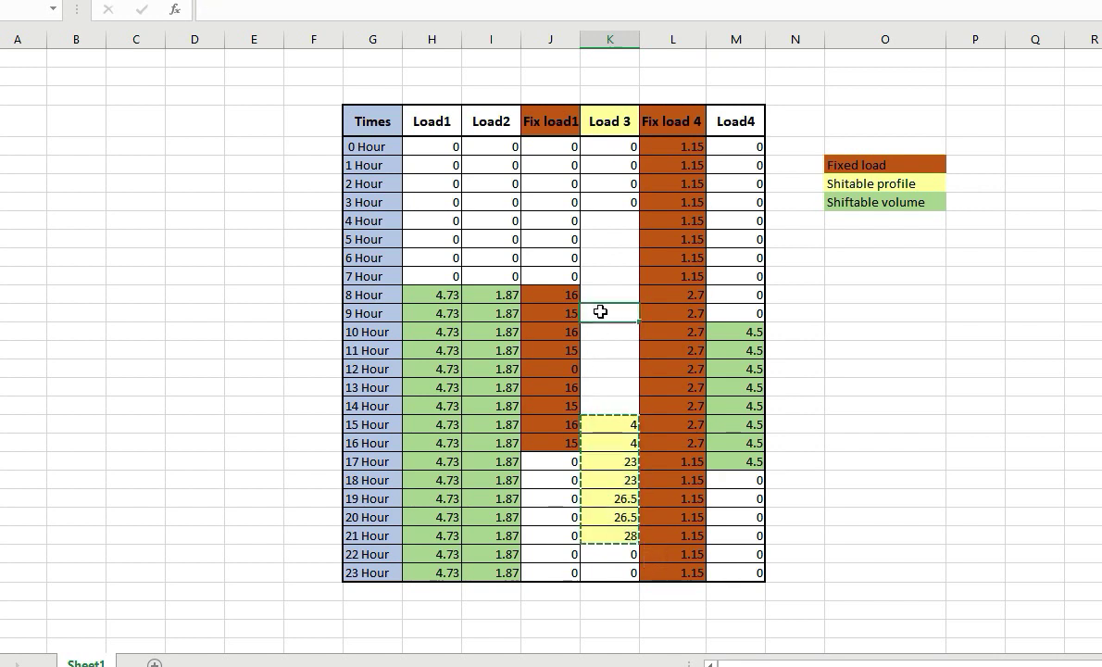
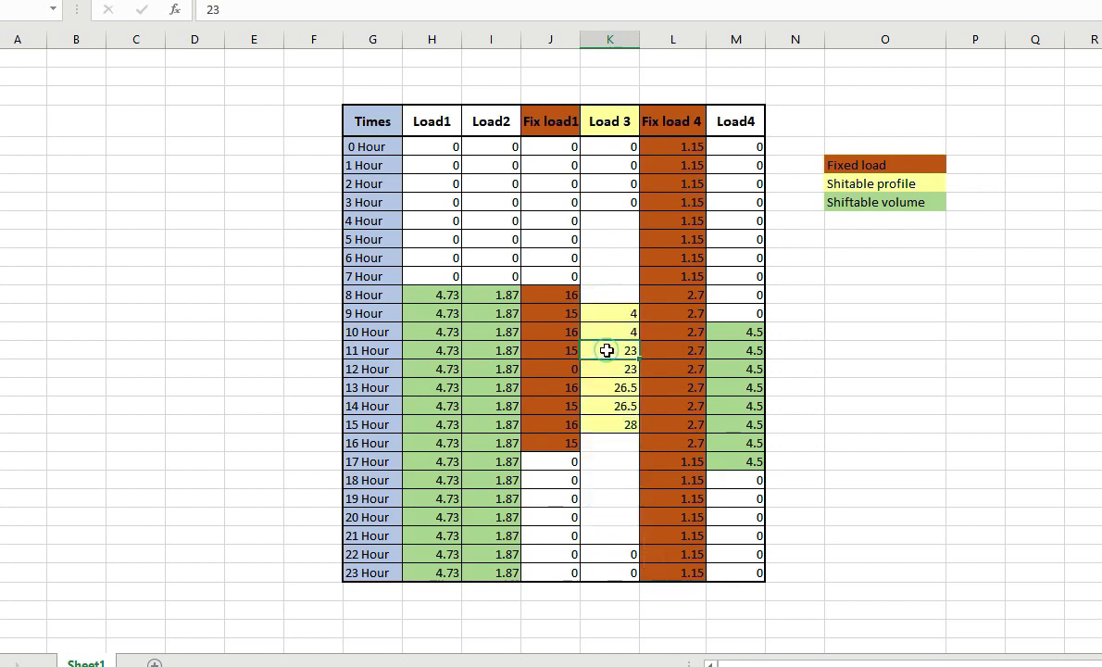
- Examine the moved Load 3 profile, the shiftable volume columns Load1, Load2 and Load4, and both fixed load columns
{"action": "left_click", "coordinate": [599, 329]}
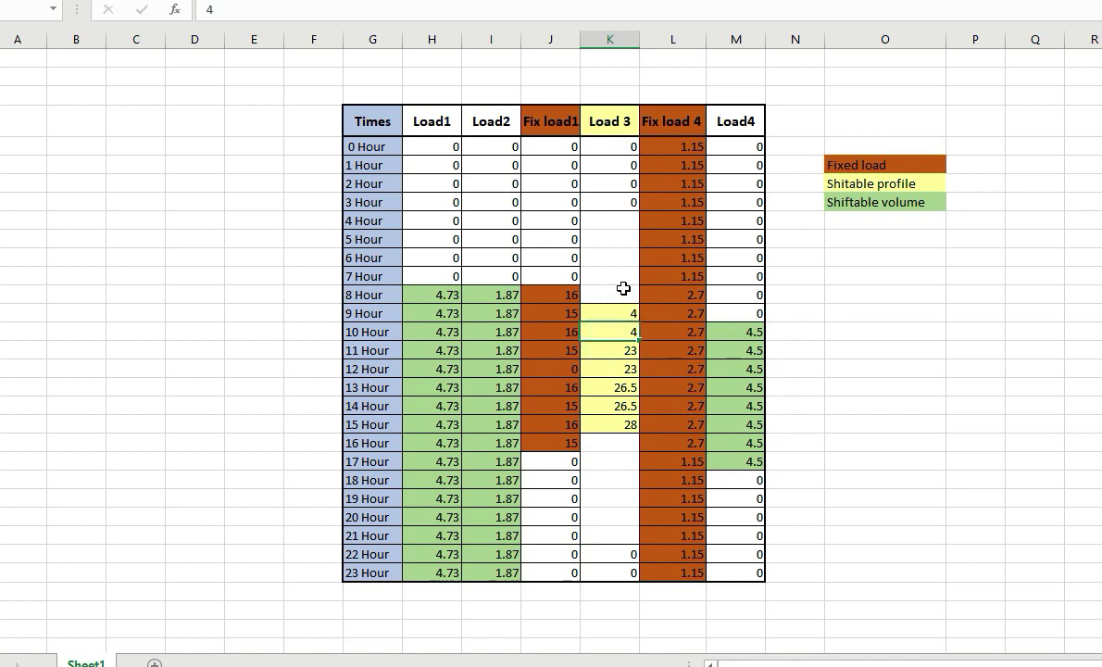
{"action": "left_click", "coordinate": [657, 365]}
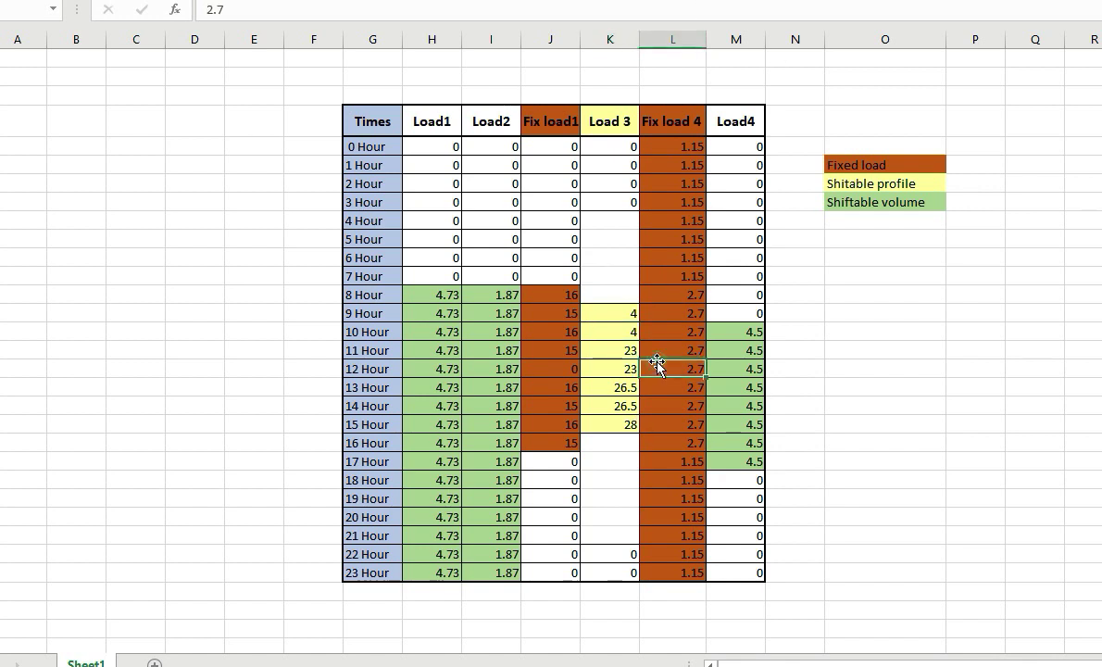
{"action": "left_click", "coordinate": [610, 425]}
{"action": "left_click", "coordinate": [610, 273]}
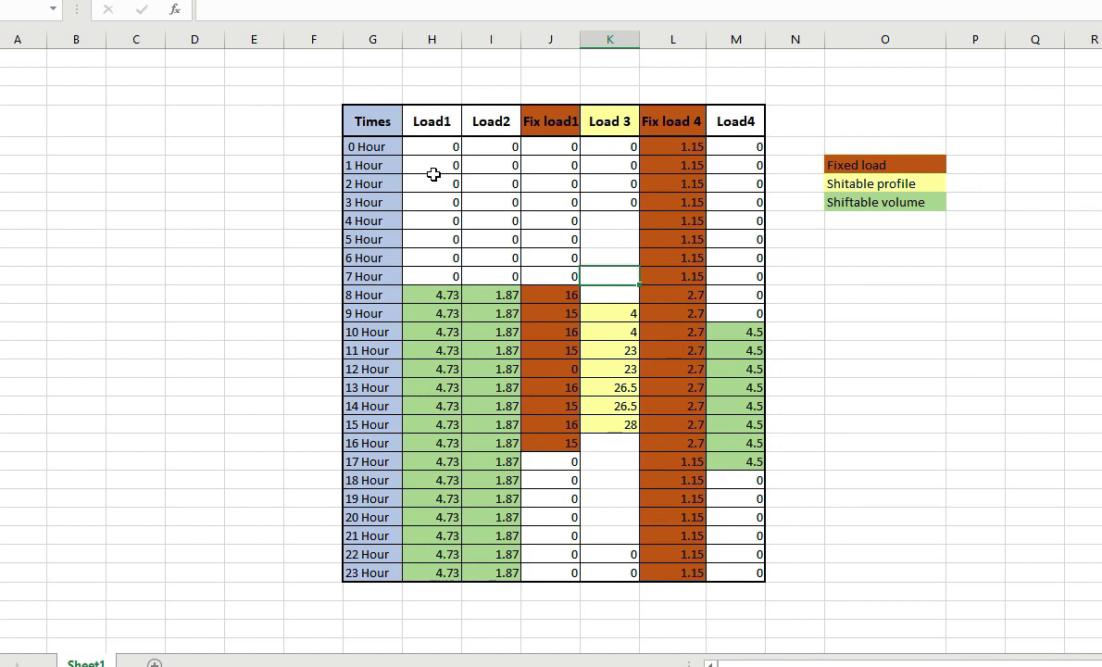
{"action": "left_click_drag", "start_coordinate": [432, 37], "coordinate": [485, 74]}
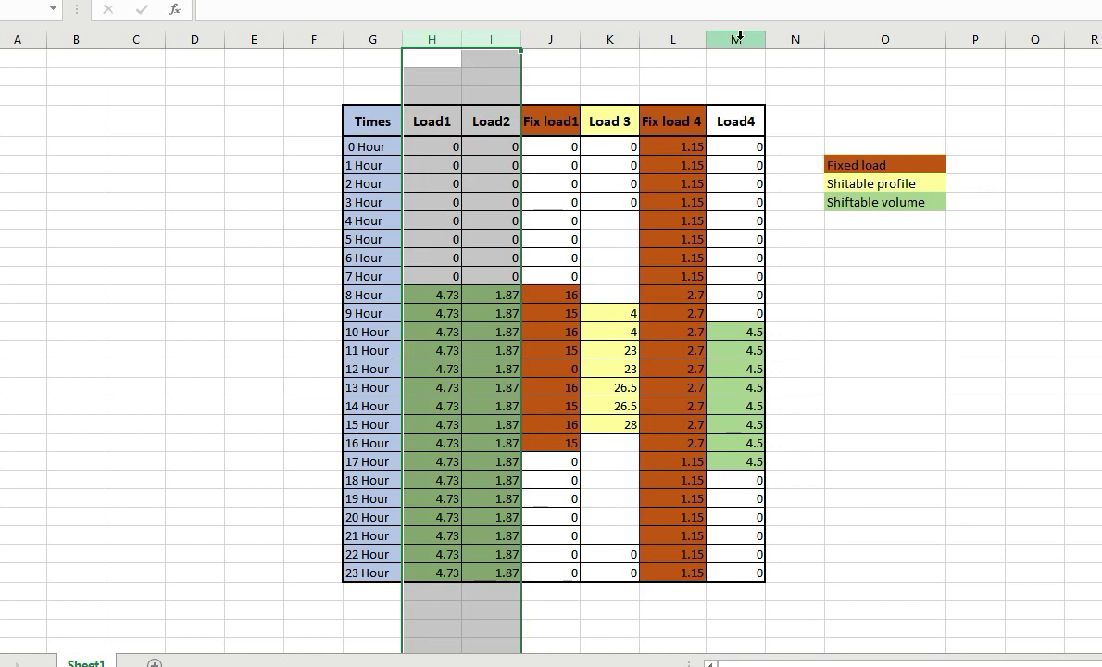
{"action": "left_click", "coordinate": [733, 38]}
{"action": "left_click", "coordinate": [549, 40]}
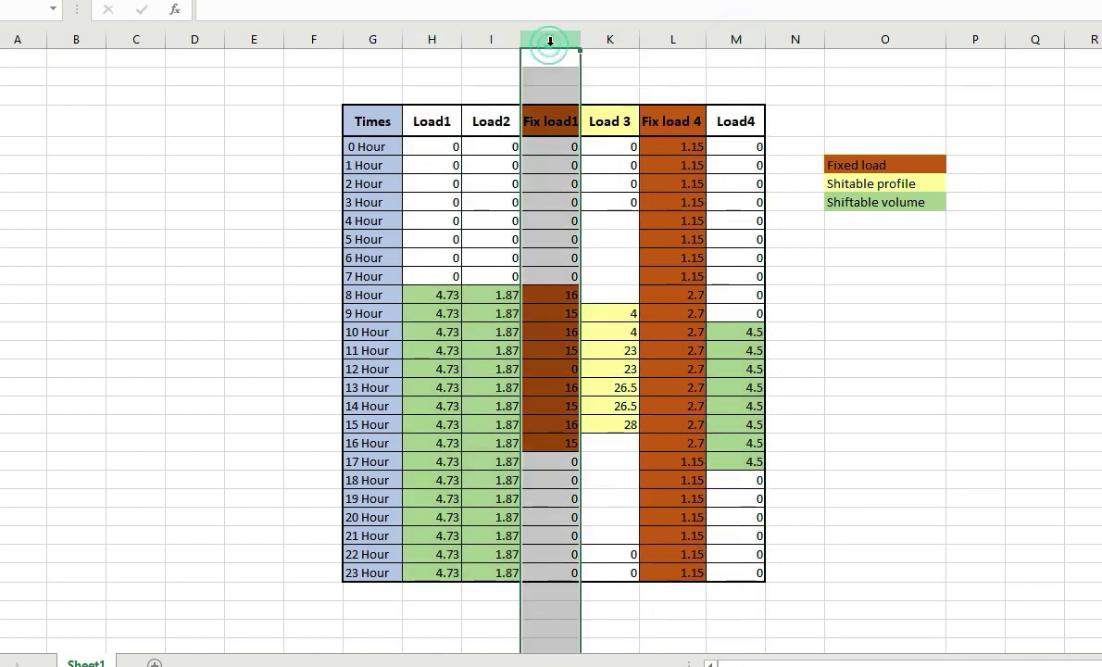
{"action": "left_click", "coordinate": [663, 39]}
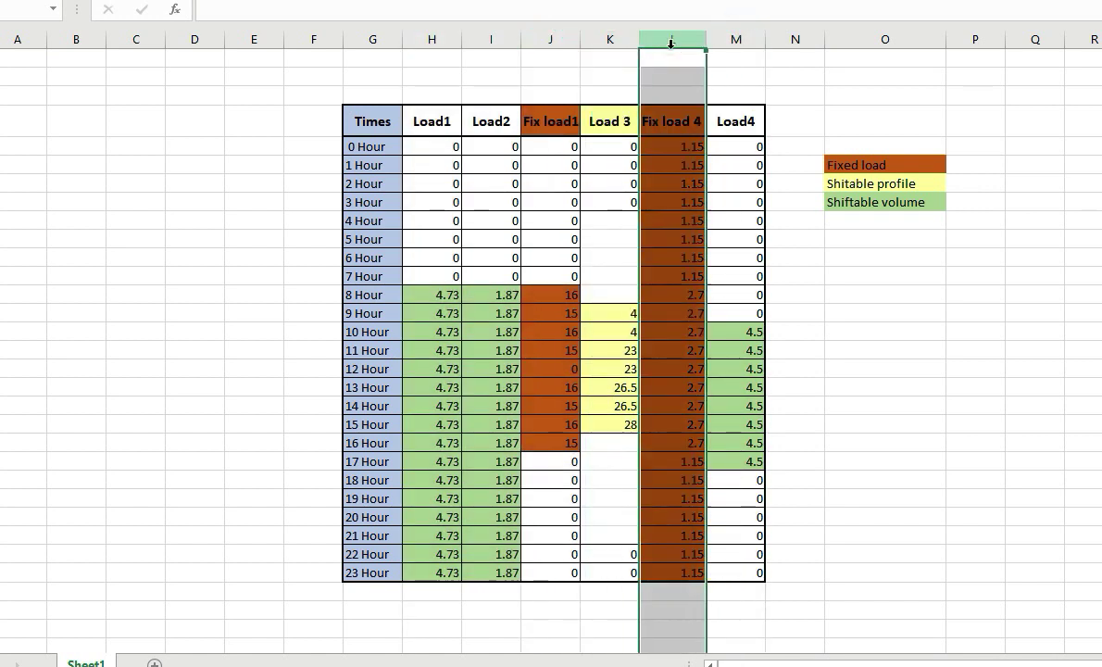
- Rename the header of the last load column from Load4 to Load5
{"action": "left_click", "coordinate": [752, 121]}
{"action": "double_click", "coordinate": [750, 119]}
{"action": "key", "text": "BackSpace"}
{"action": "type", "text": "5"}
{"action": "left_click", "coordinate": [770, 151]}
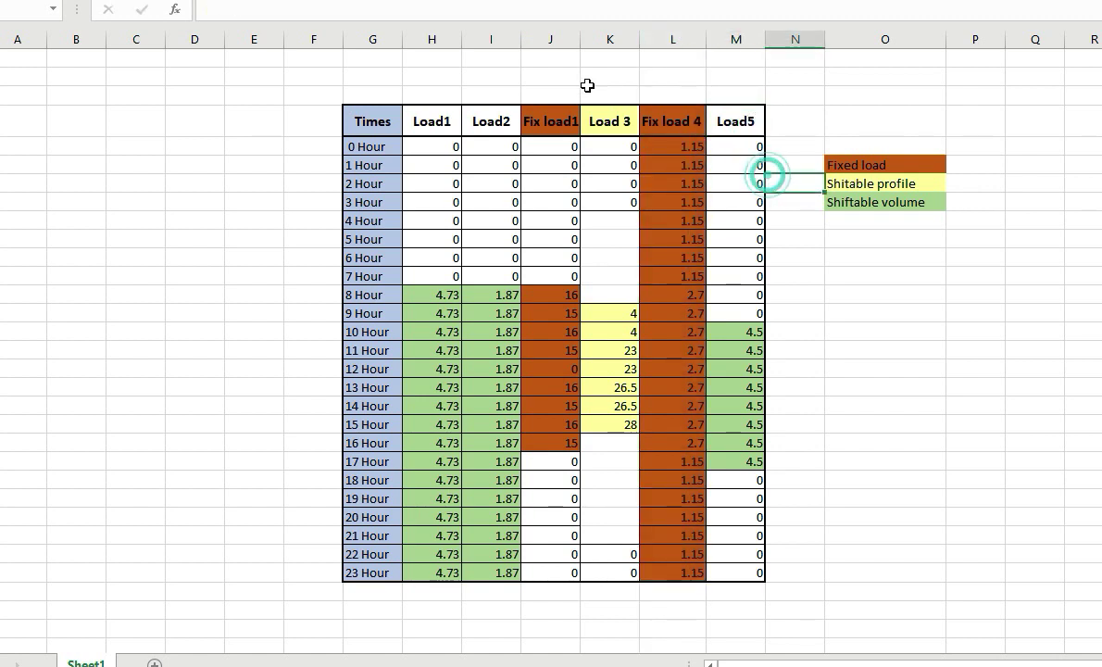
- Review the two fixed load columns, the Load1 and Load2 columns, and the hourly cells of the Load 3 profile
{"action": "left_click", "coordinate": [548, 39]}
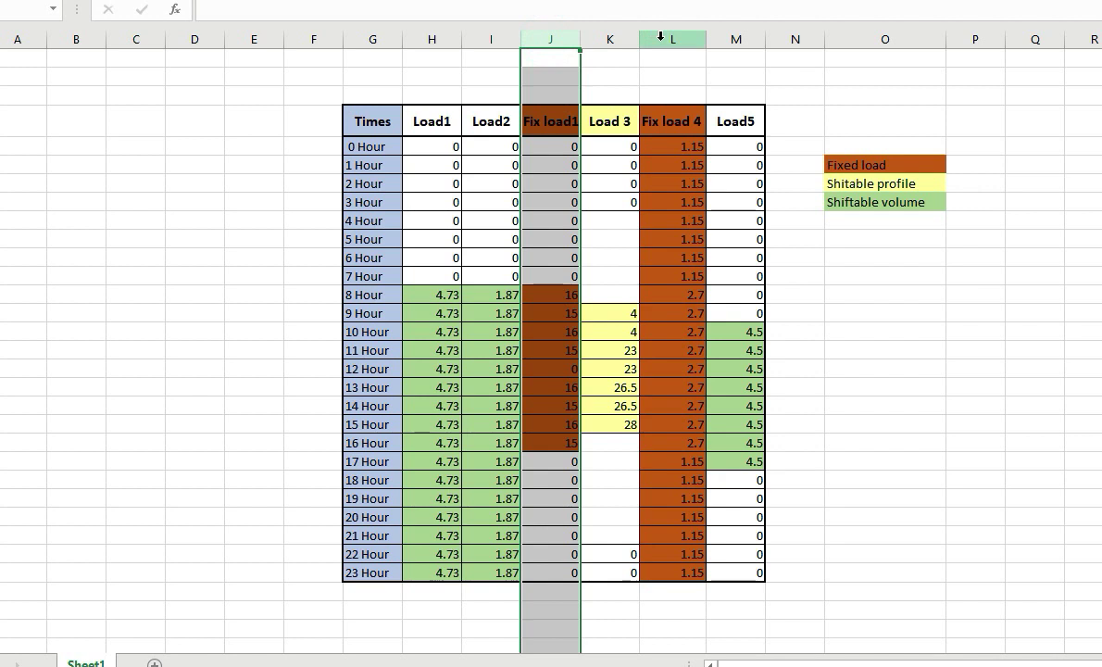
{"action": "left_click", "coordinate": [660, 39]}
{"action": "left_click_drag", "start_coordinate": [429, 39], "coordinate": [491, 39]}
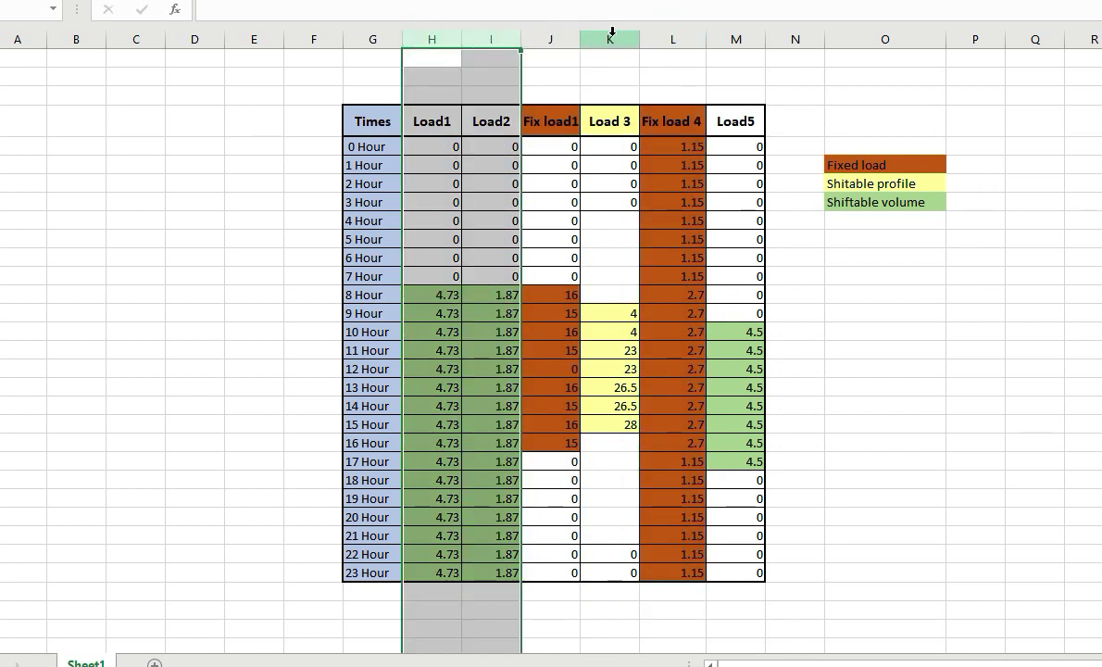
{"action": "left_click", "coordinate": [612, 37]}
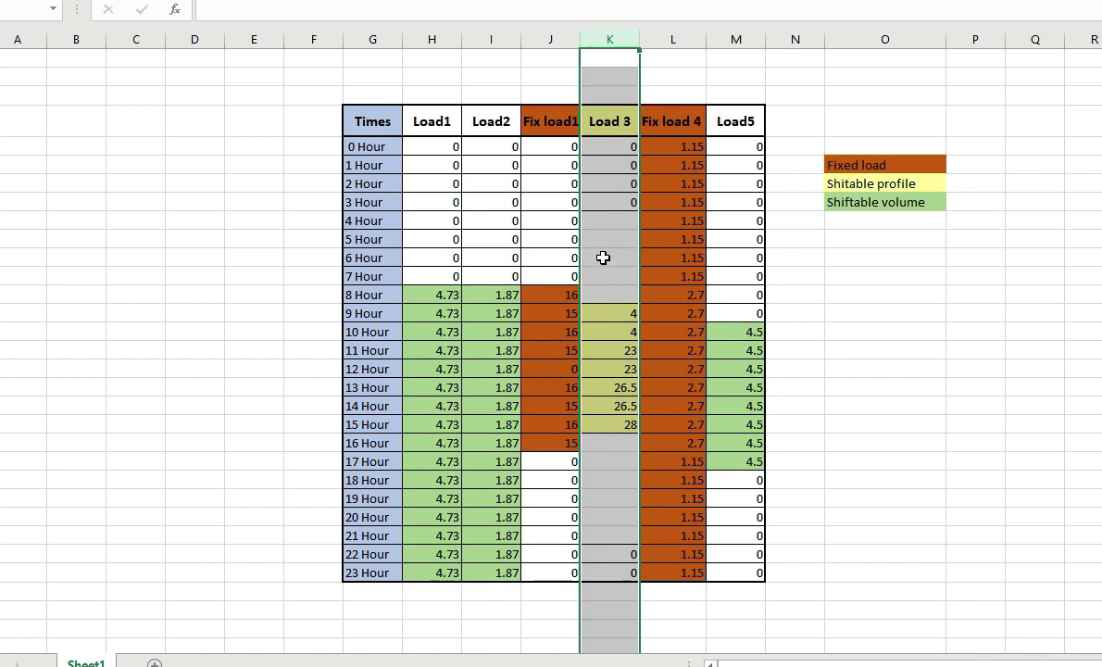
{"action": "left_click", "coordinate": [607, 291]}
{"action": "key", "text": "Down"}
{"action": "key", "text": "Down"}
{"action": "key", "text": "Down"}
{"action": "key", "text": "Down"}
{"action": "key", "text": "Down"}
{"action": "key", "text": "Down"}
{"action": "key", "text": "Down"}
{"action": "key", "text": "Down"}
{"action": "left_click", "coordinate": [615, 274]}
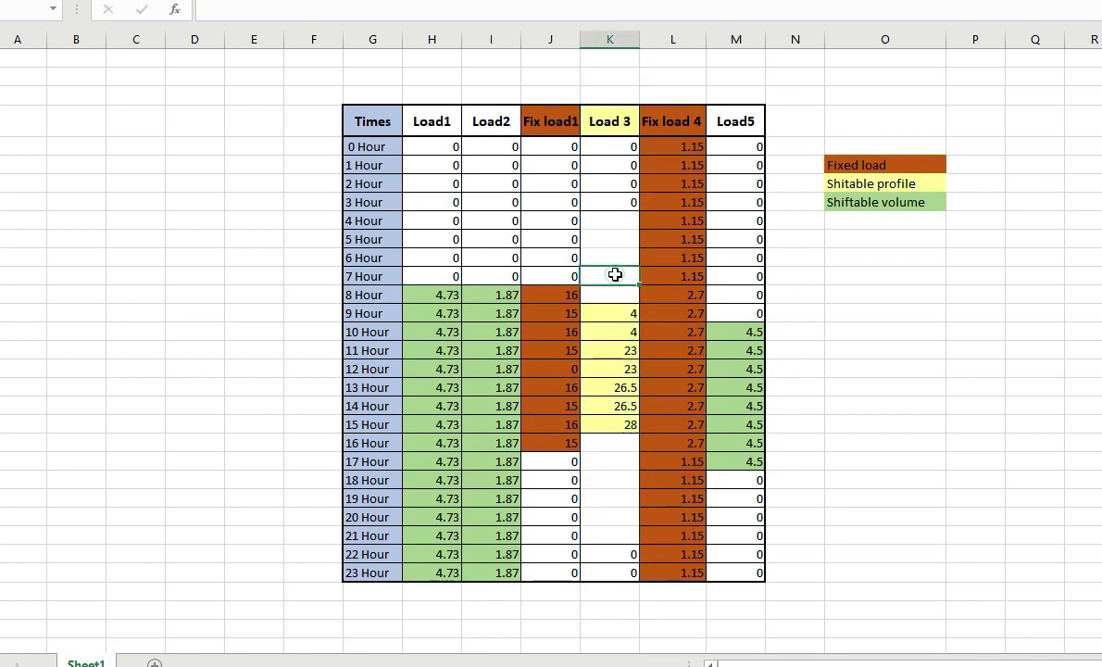
- Examine the shiftable volume columns Load1, Load2 and Load5 in the upper table, along with the empty Load 3 cells
{"action": "left_click", "coordinate": [605, 495]}
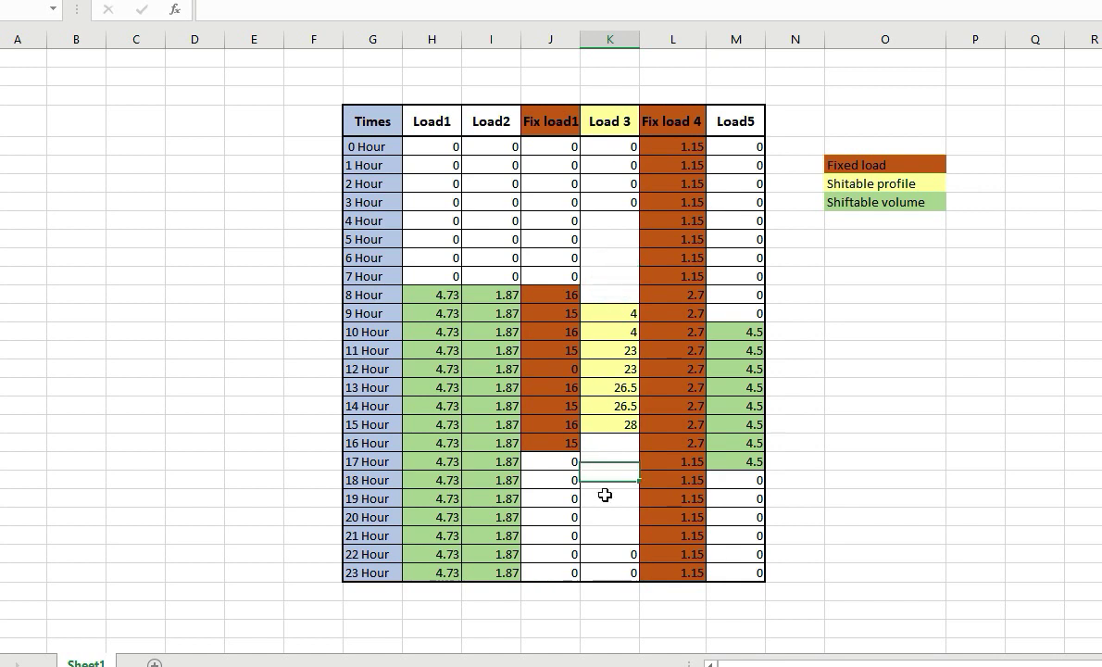
{"action": "left_click", "coordinate": [609, 243]}
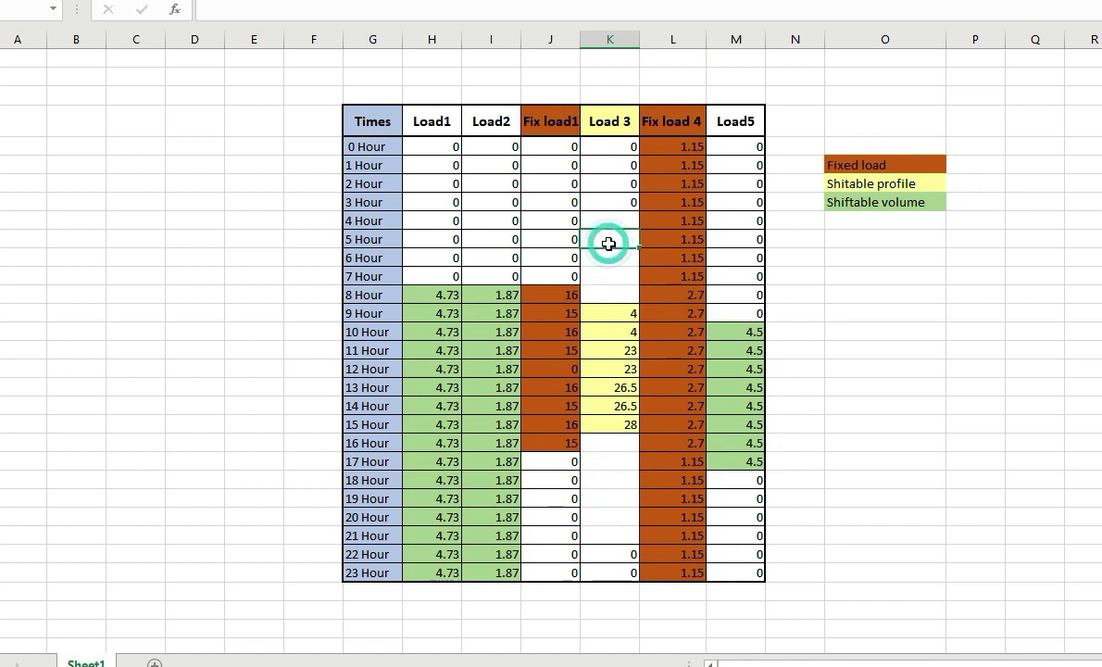
{"action": "left_click", "coordinate": [428, 114]}
{"action": "mouse_move", "coordinate": [427, 114]}
{"action": "left_mouse_down"}
{"action": "mouse_move", "coordinate": [467, 106]}
{"action": "mouse_move", "coordinate": [465, 271]}
{"action": "mouse_move", "coordinate": [499, 534]}
{"action": "mouse_move", "coordinate": [491, 576]}
{"action": "left_mouse_up"}
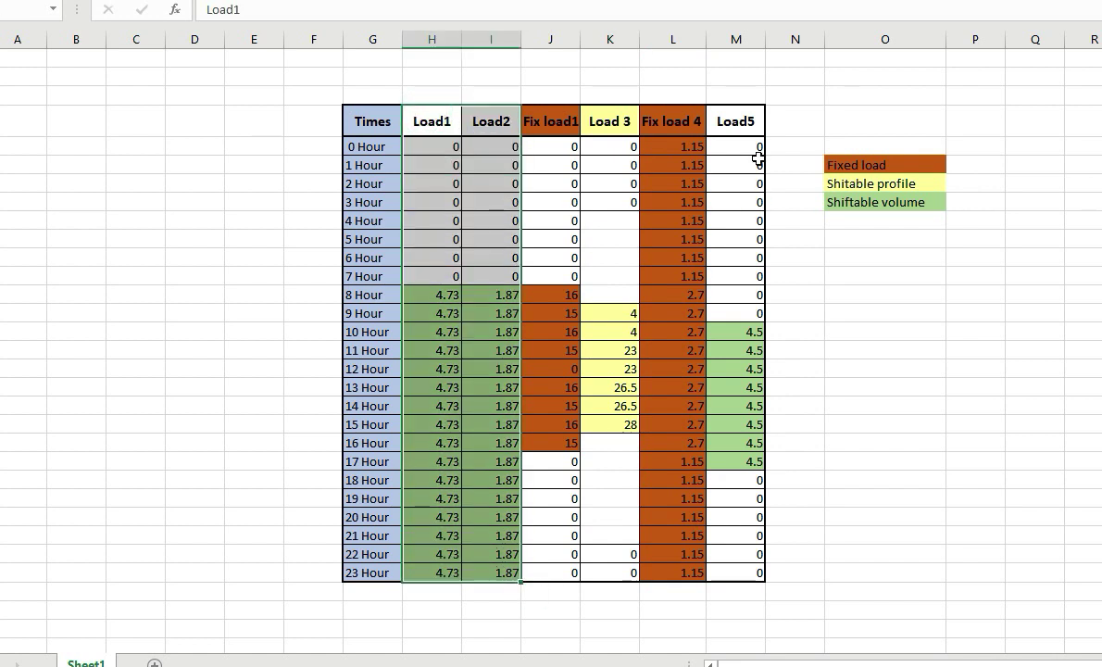
{"action": "left_click", "coordinate": [736, 39]}
{"action": "left_click", "coordinate": [748, 250]}
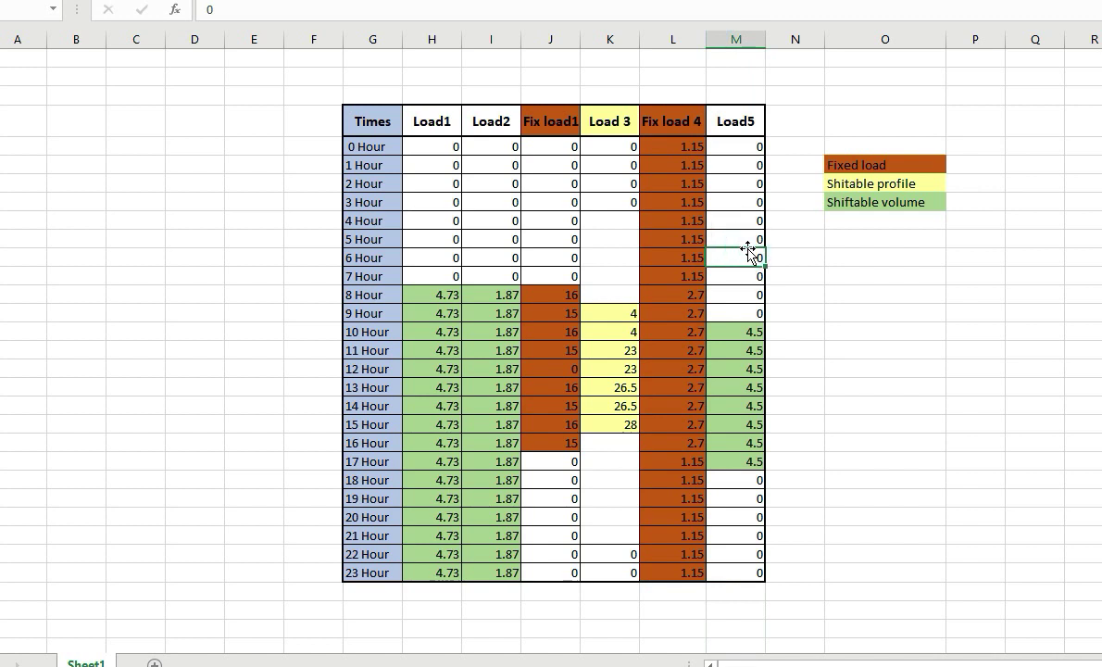
{"action": "left_click", "coordinate": [431, 257]}
{"action": "left_click", "coordinate": [446, 374]}
{"action": "left_click", "coordinate": [451, 315]}
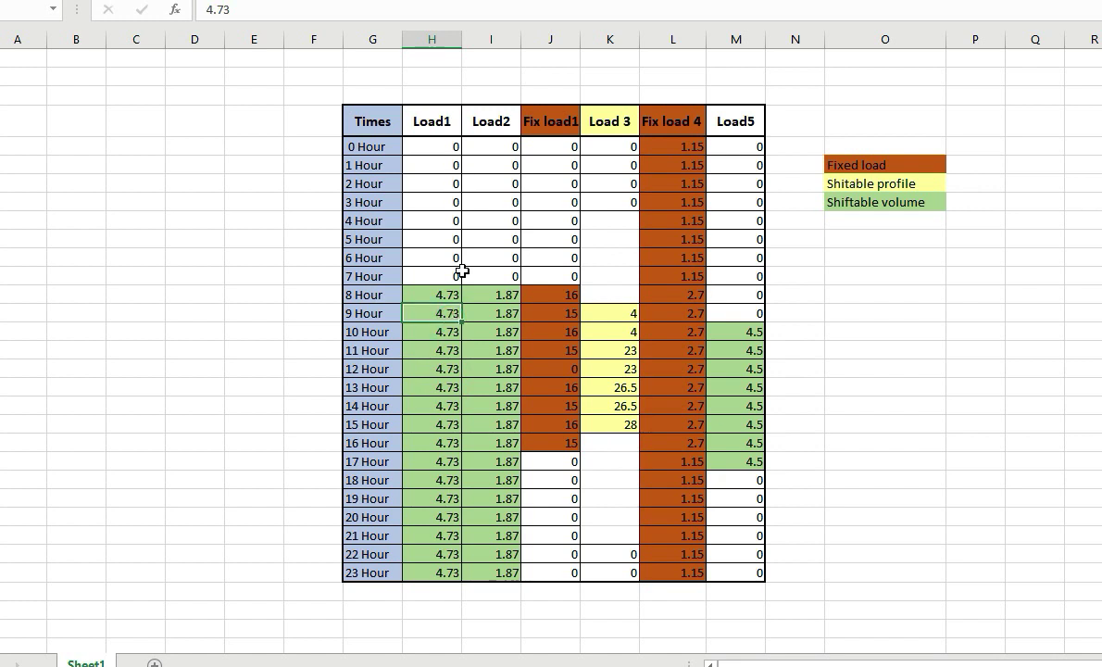
{"action": "left_click", "coordinate": [434, 41]}
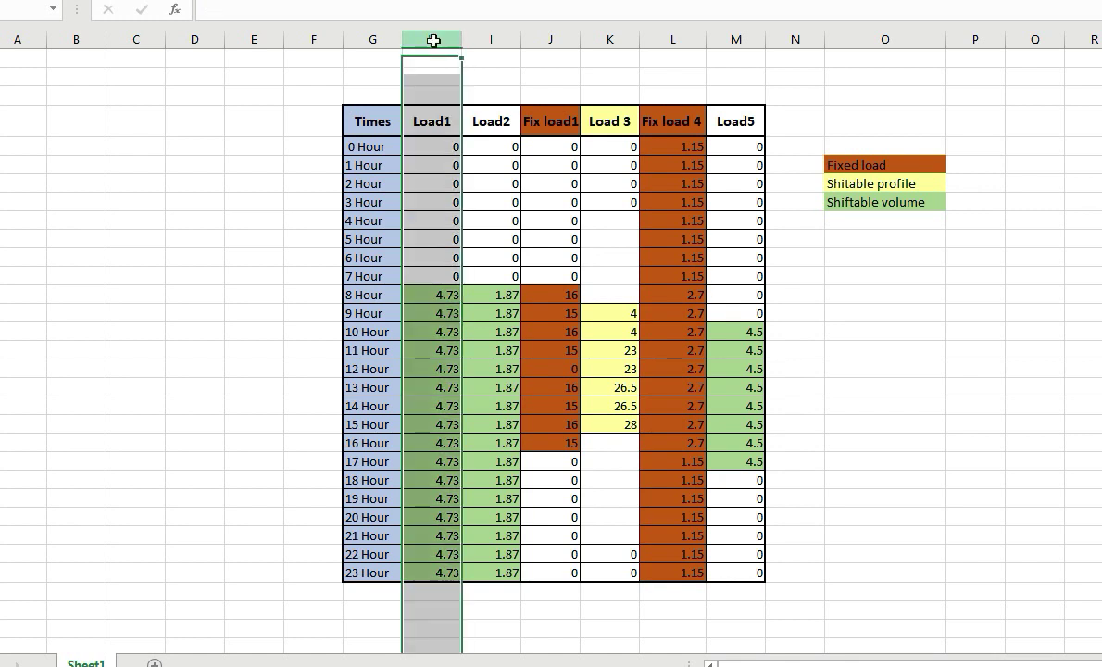
{"action": "left_click_drag", "start_coordinate": [434, 40], "coordinate": [491, 39]}
{"action": "left_click", "coordinate": [746, 39]}
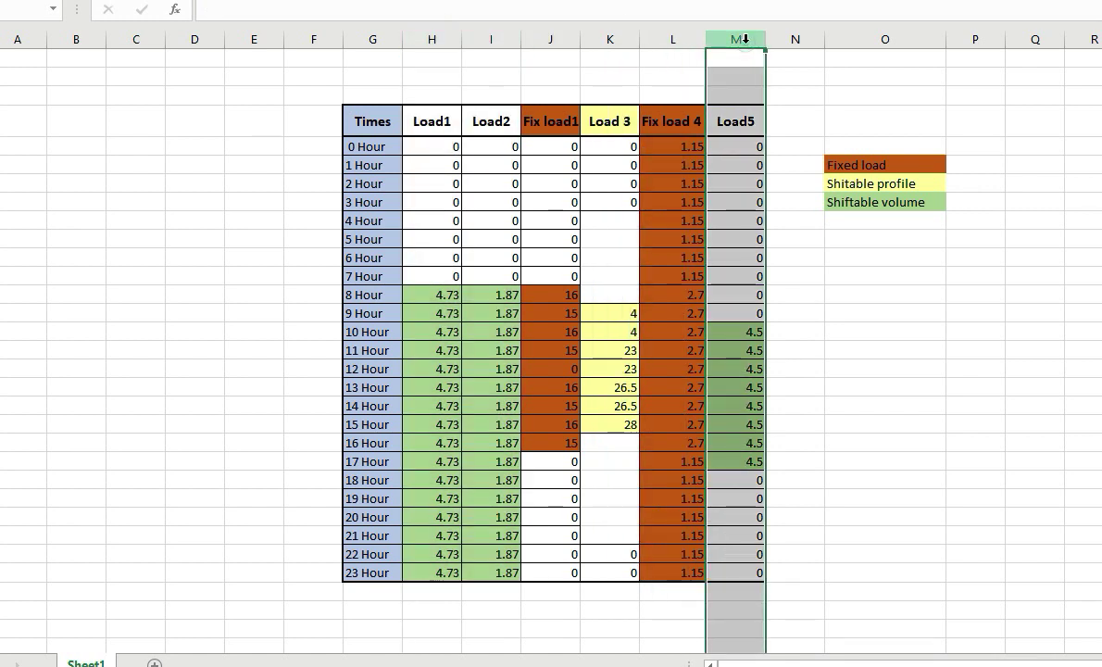
{"action": "left_click_drag", "start_coordinate": [423, 39], "coordinate": [499, 273]}
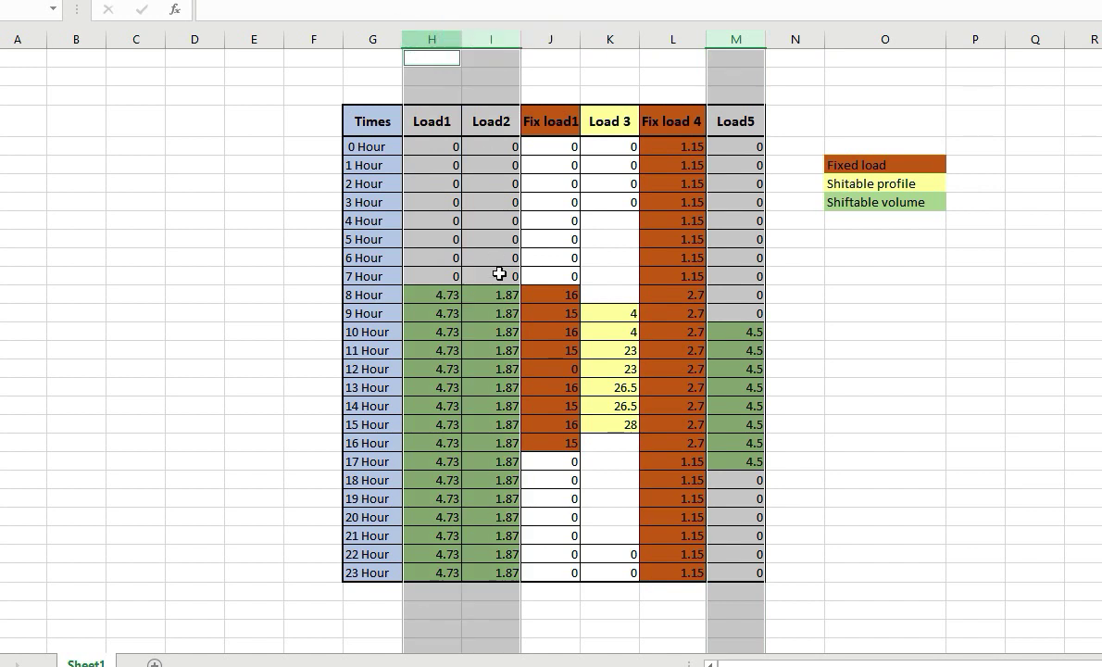
{"action": "left_click", "coordinate": [499, 273]}
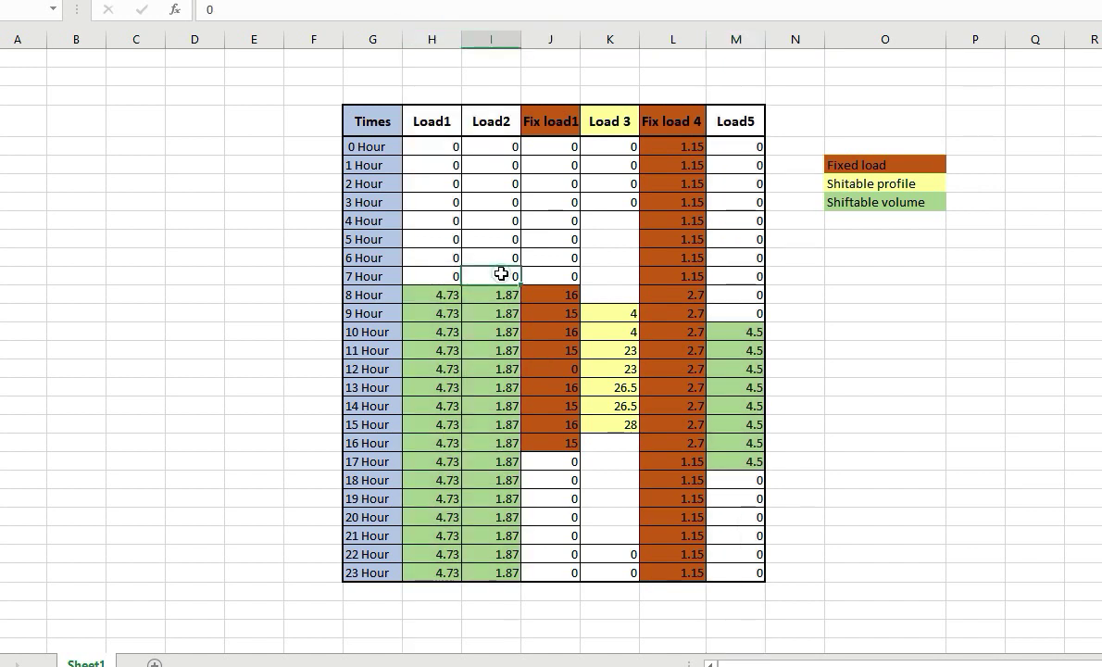
- Examine the two fixed load columns and the Load 3 profile from 13 Hour to 19 Hour in the lower table
{"action": "scroll", "coordinate": [551, 371], "scroll_direction": "down", "scroll_amount": 9}
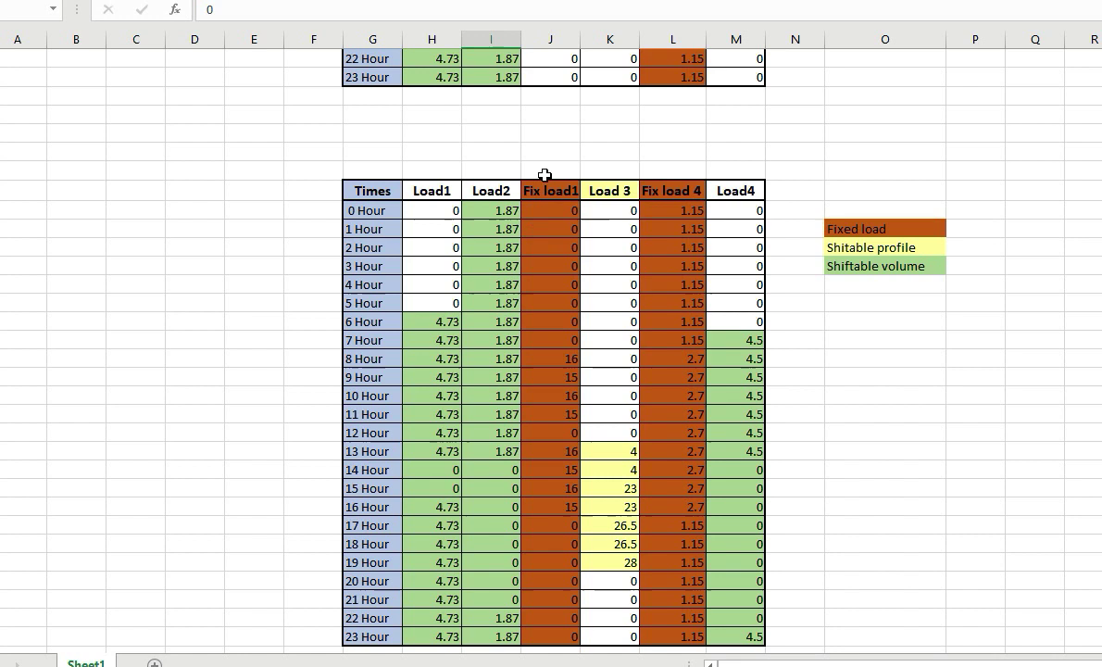
{"action": "left_click", "coordinate": [553, 35]}
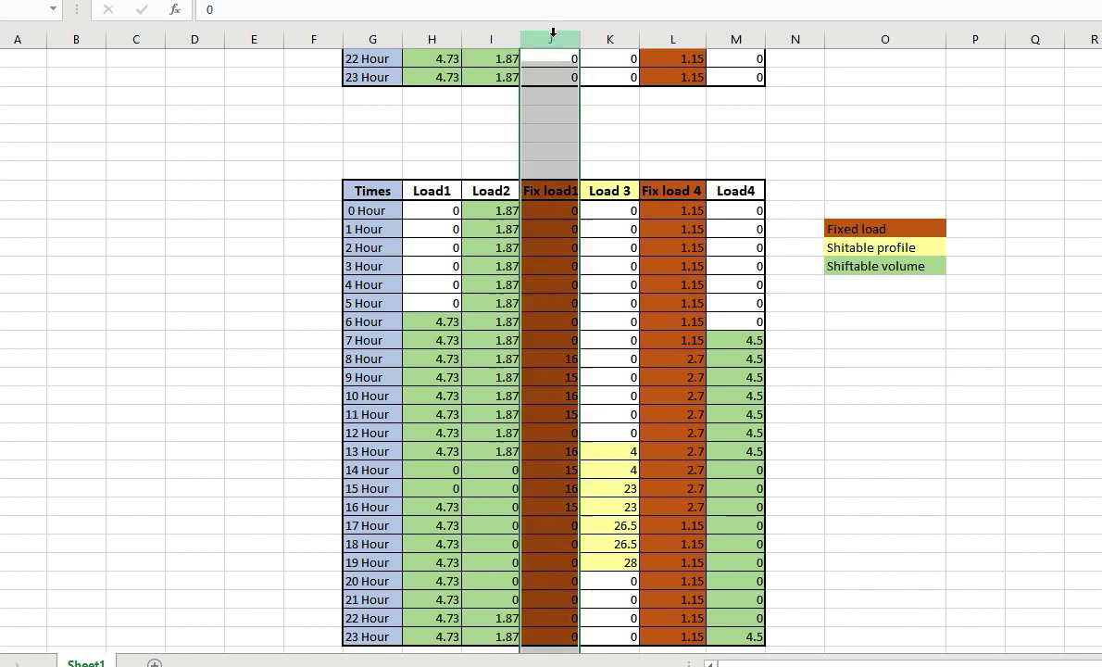
{"action": "left_click", "coordinate": [673, 37]}
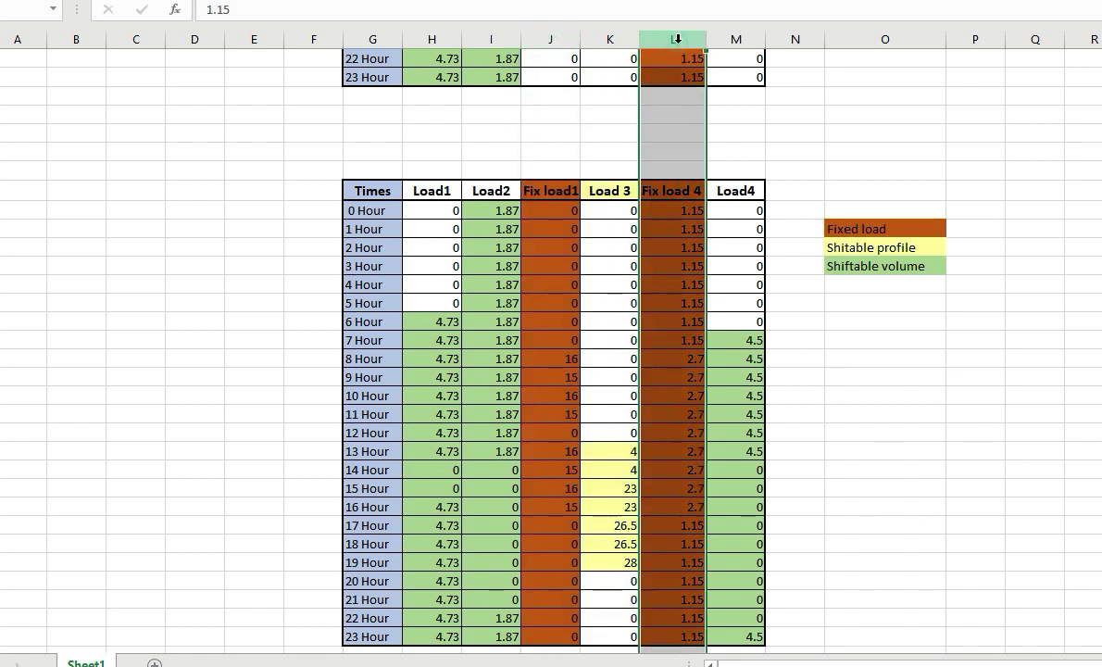
{"action": "left_click", "coordinate": [610, 454]}
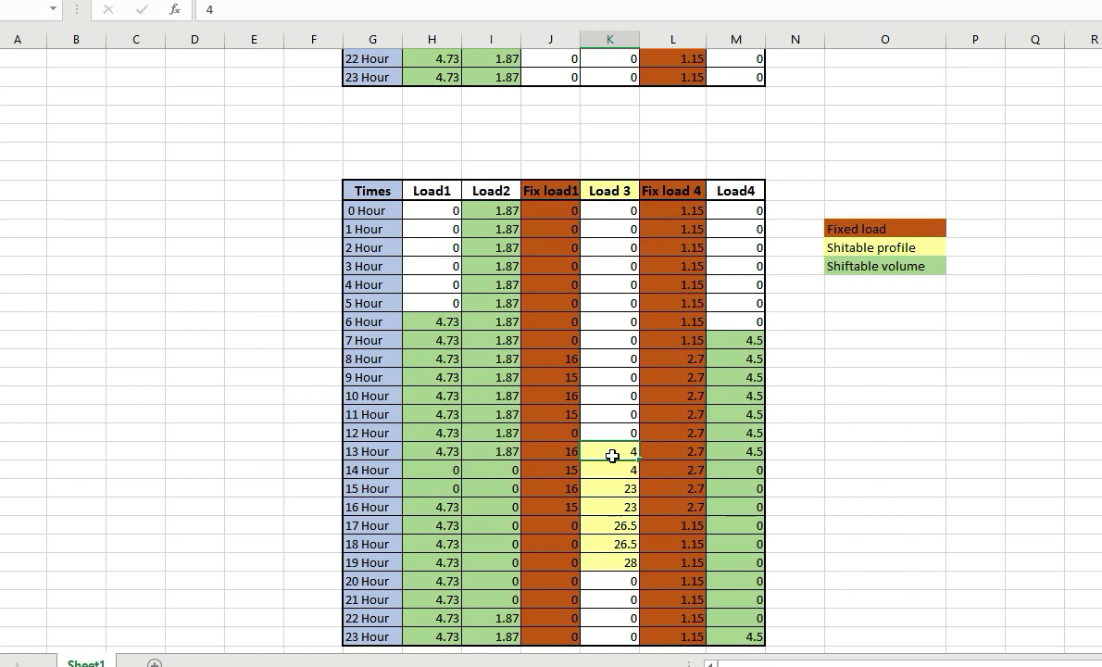
{"action": "key", "text": "Up"}
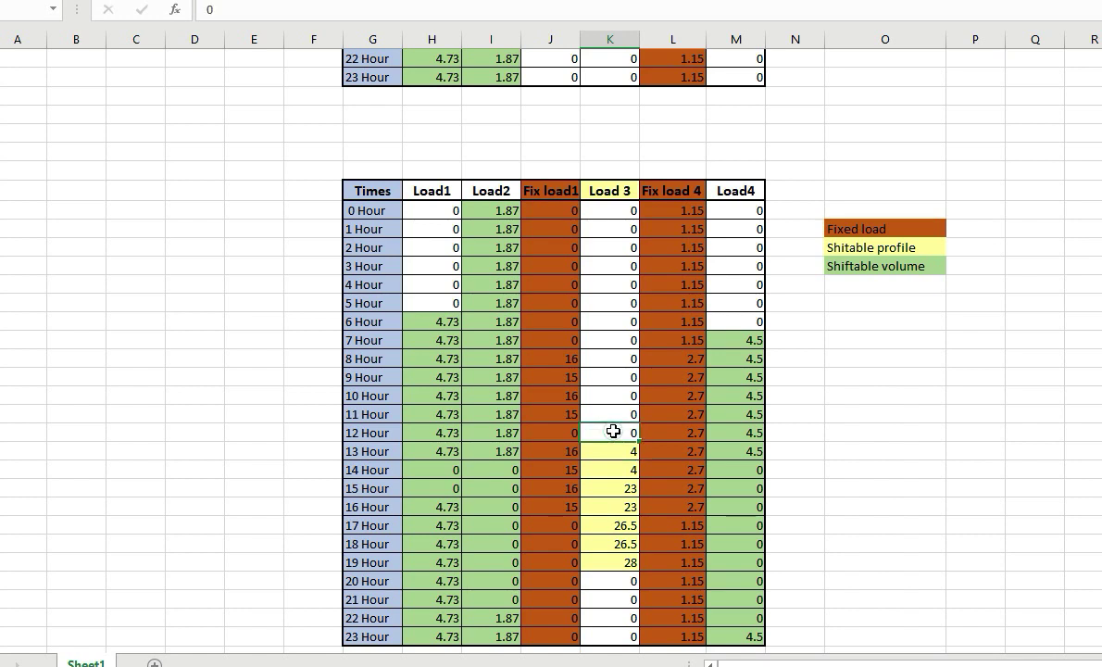
{"action": "key", "text": "Down"}
{"action": "left_click", "coordinate": [613, 454]}
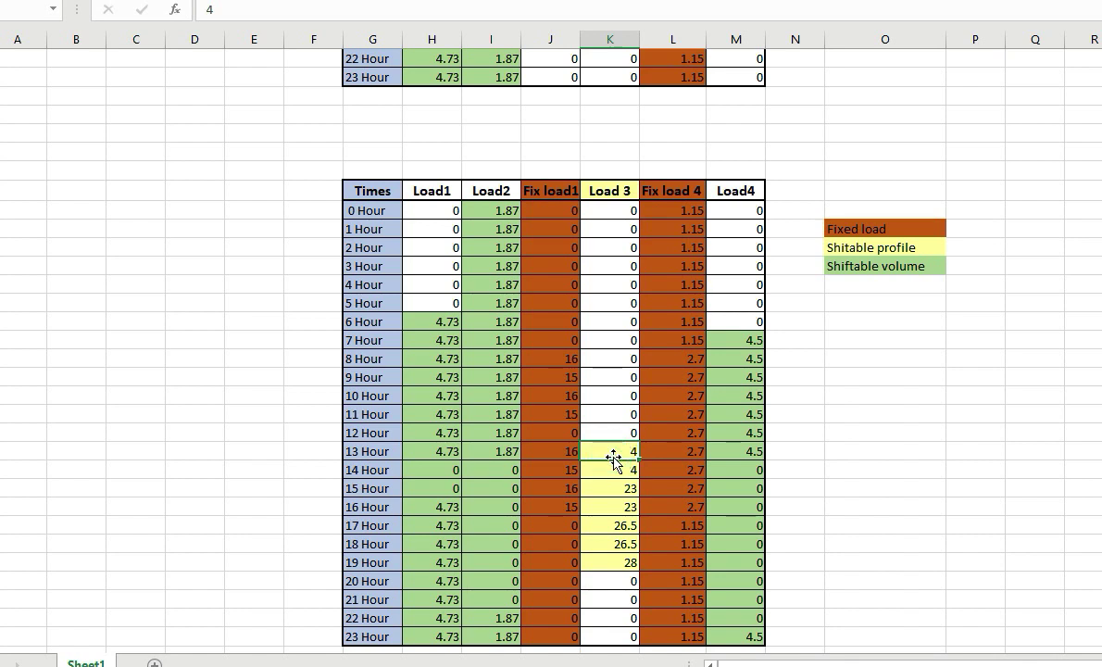
{"action": "left_click", "coordinate": [612, 469]}
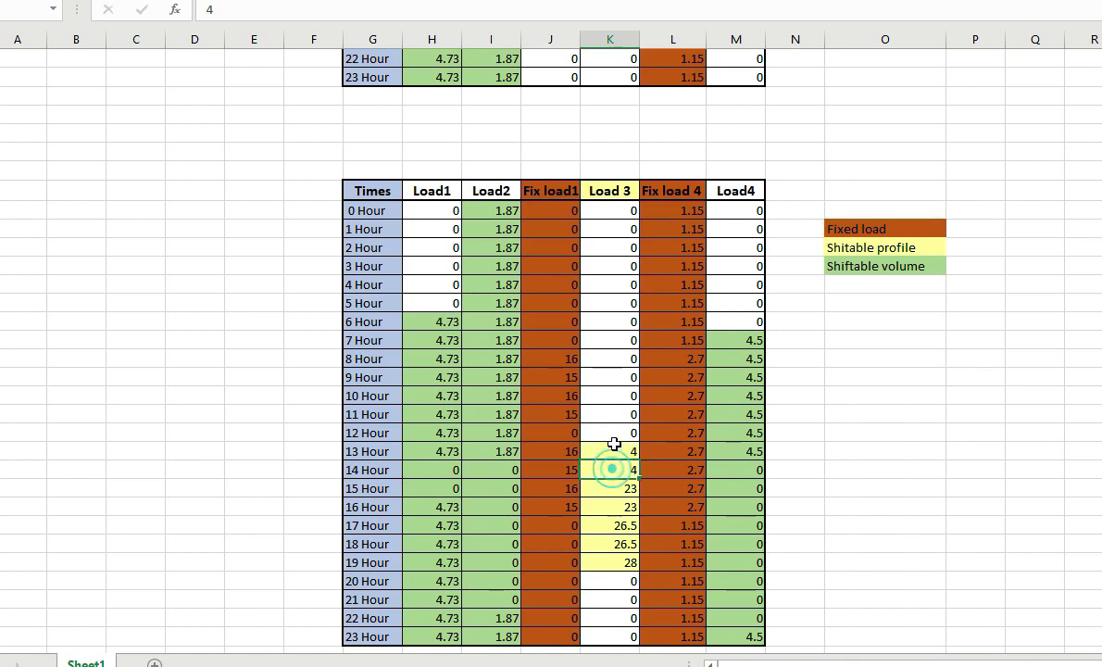
{"action": "left_click", "coordinate": [612, 451]}
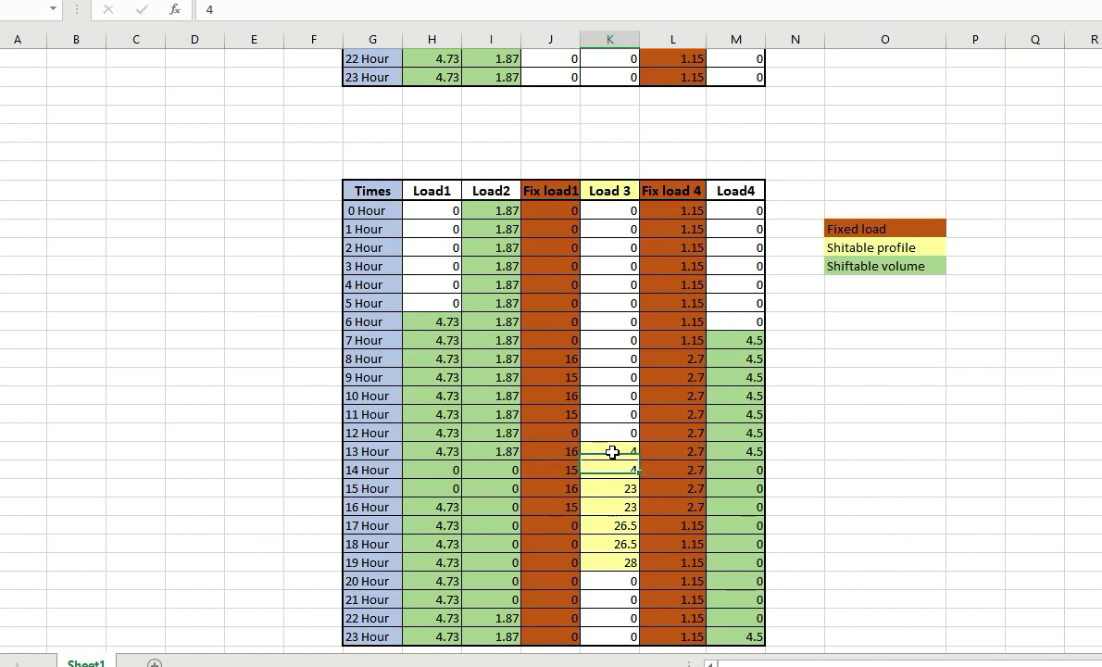
{"action": "left_click", "coordinate": [613, 422]}
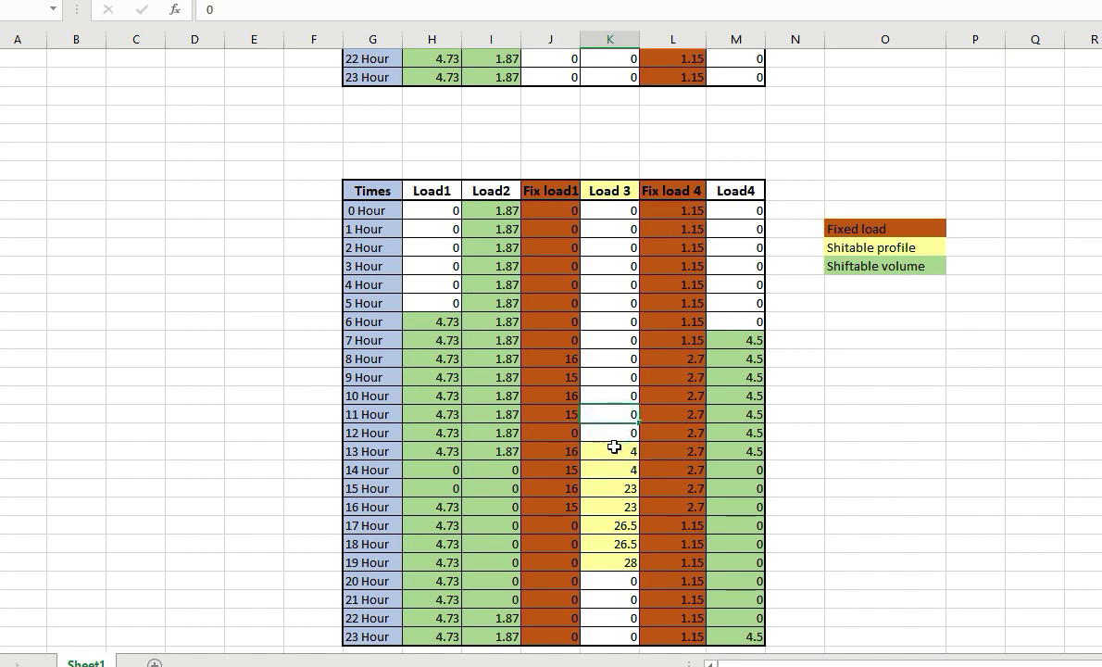
{"action": "left_click_drag", "start_coordinate": [612, 448], "coordinate": [608, 574]}
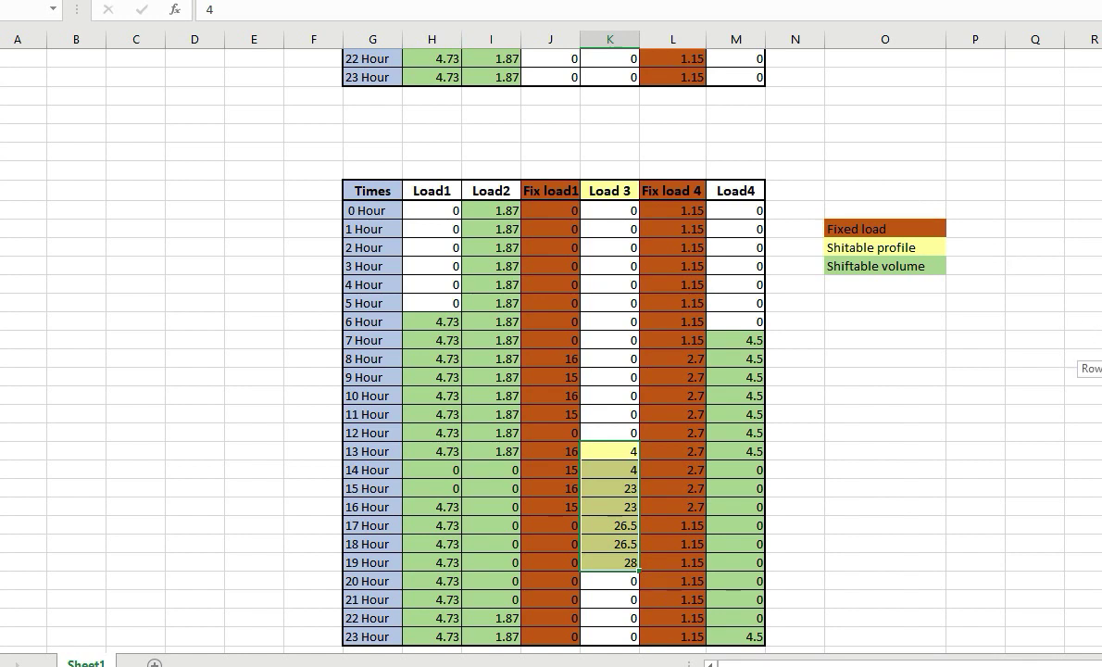
- Rename the header of the lower table's last load column to Load5
{"action": "left_click_drag", "start_coordinate": [441, 34], "coordinate": [482, 42]}
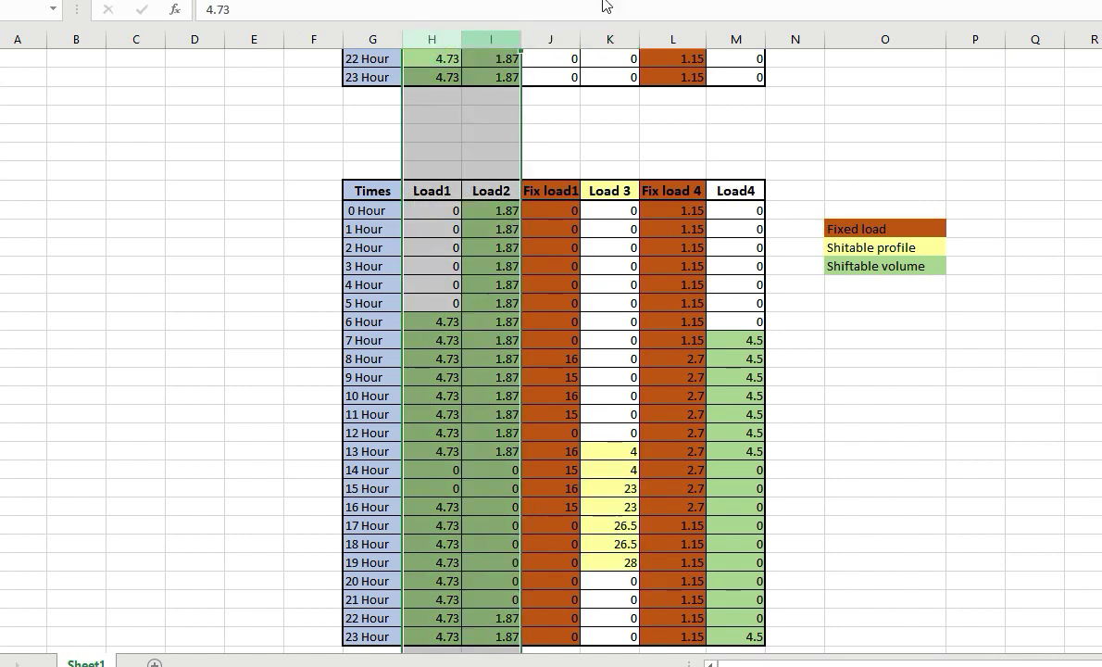
{"action": "left_click", "coordinate": [732, 37]}
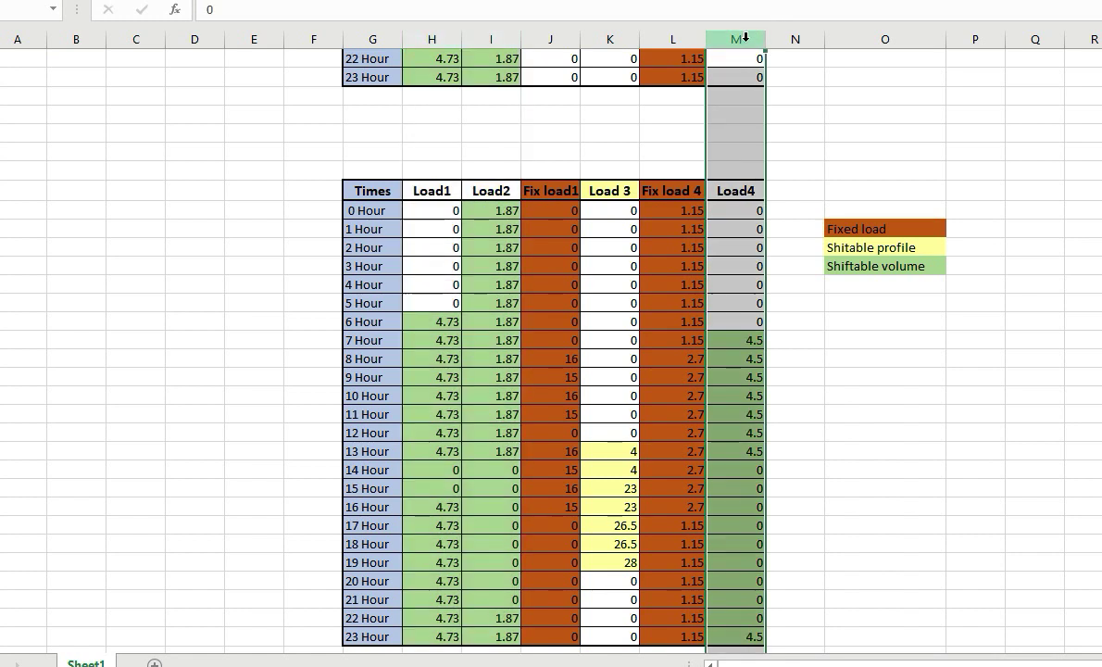
{"action": "double_click", "coordinate": [755, 190]}
{"action": "key", "text": "BackSpace"}
{"action": "type", "text": "5"}
{"action": "left_click", "coordinate": [708, 342]}
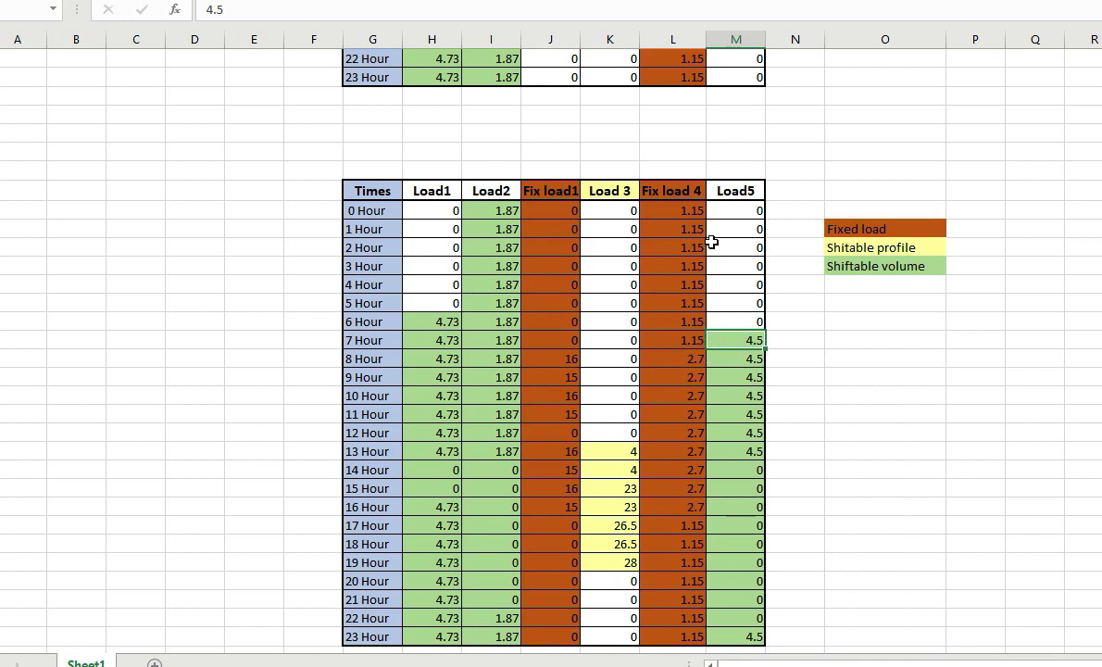
- Review the lower table's Load 3 header, Fix load 4 cells, and the hourly values of the shiftable volume columns Load1, Load2 and Load5
{"action": "left_click", "coordinate": [609, 190]}
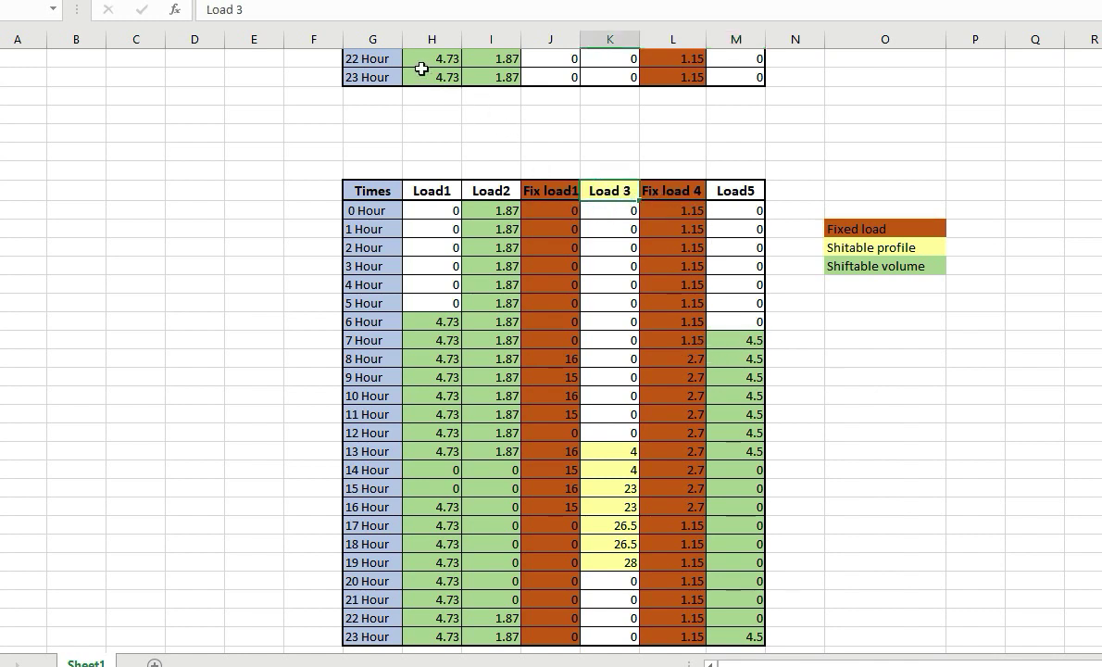
{"action": "left_click_drag", "start_coordinate": [427, 34], "coordinate": [502, 34]}
{"action": "left_click", "coordinate": [729, 35]}
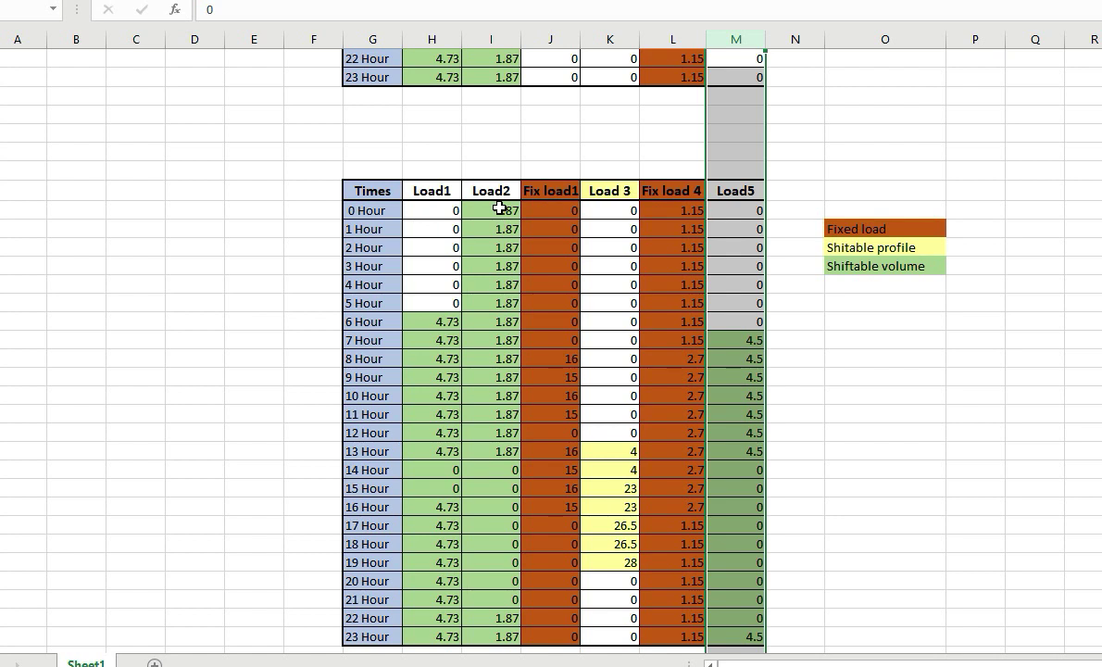
{"action": "left_click_drag", "start_coordinate": [676, 190], "coordinate": [682, 335]}
{"action": "left_click", "coordinate": [682, 335]}
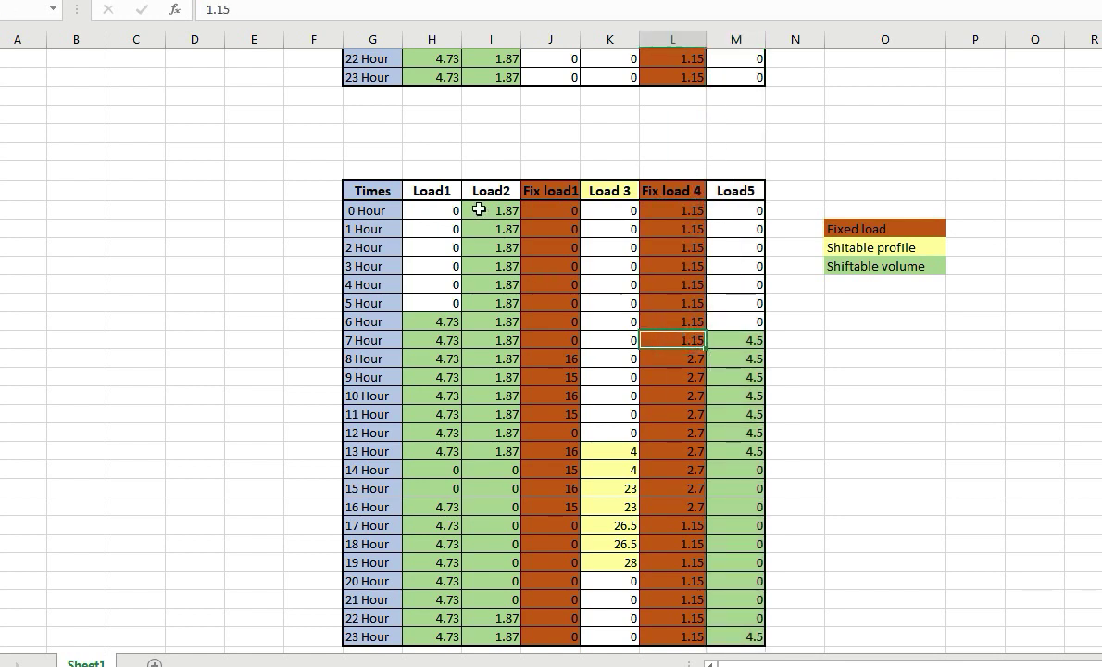
{"action": "left_click_drag", "start_coordinate": [479, 211], "coordinate": [486, 308]}
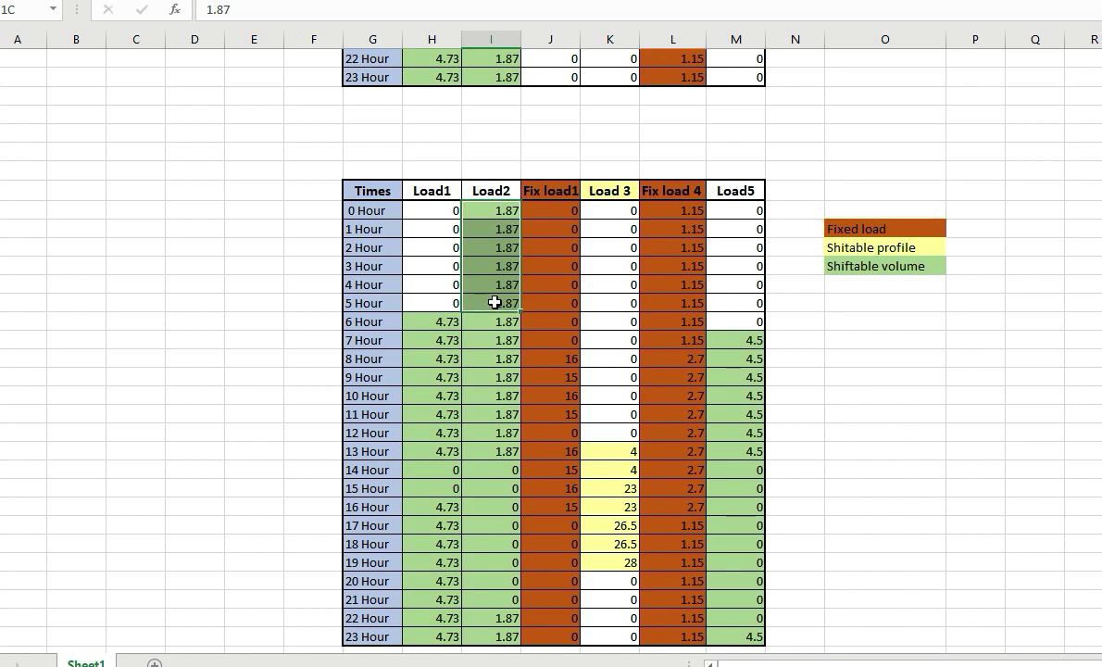
{"action": "key", "text": "ctrl+v"}
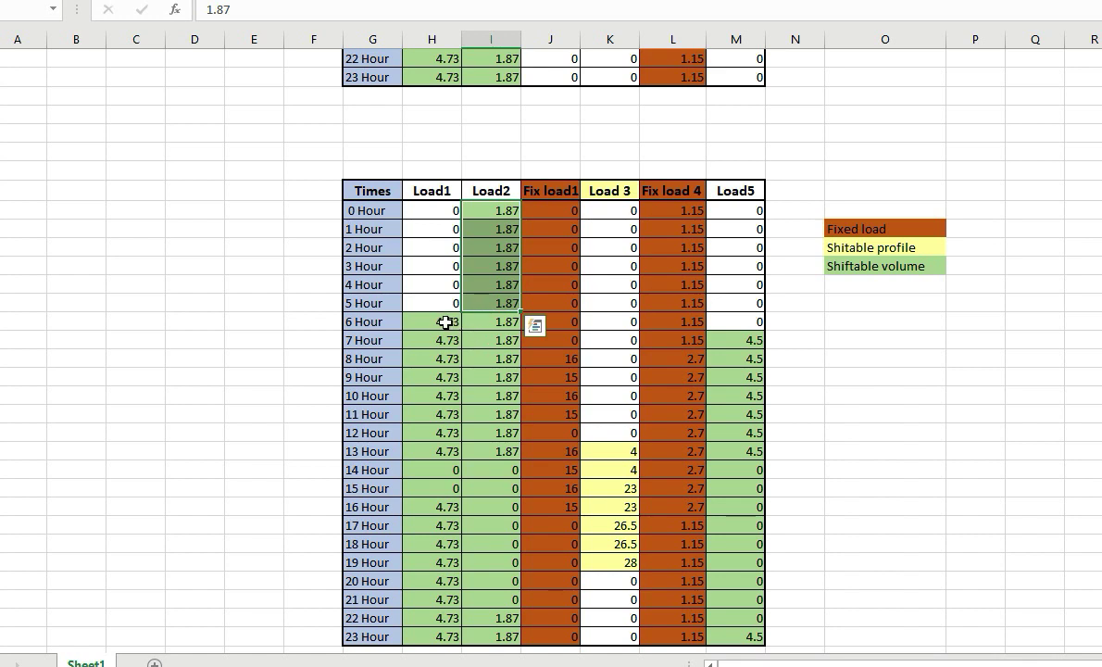
{"action": "left_click", "coordinate": [445, 373]}
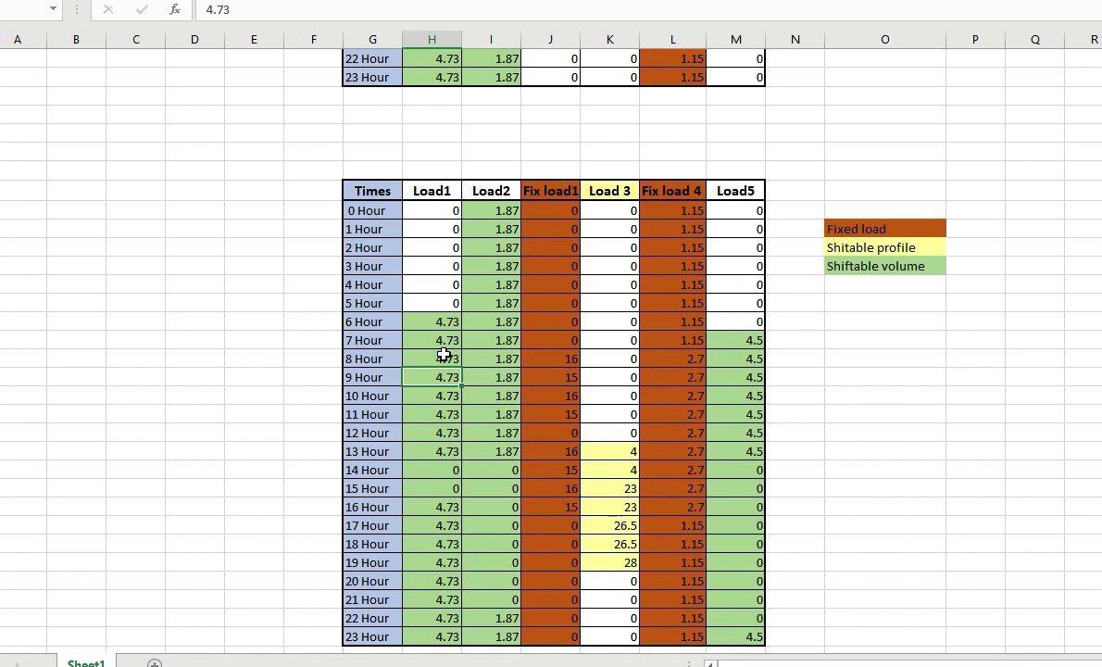
{"action": "left_click", "coordinate": [444, 355]}
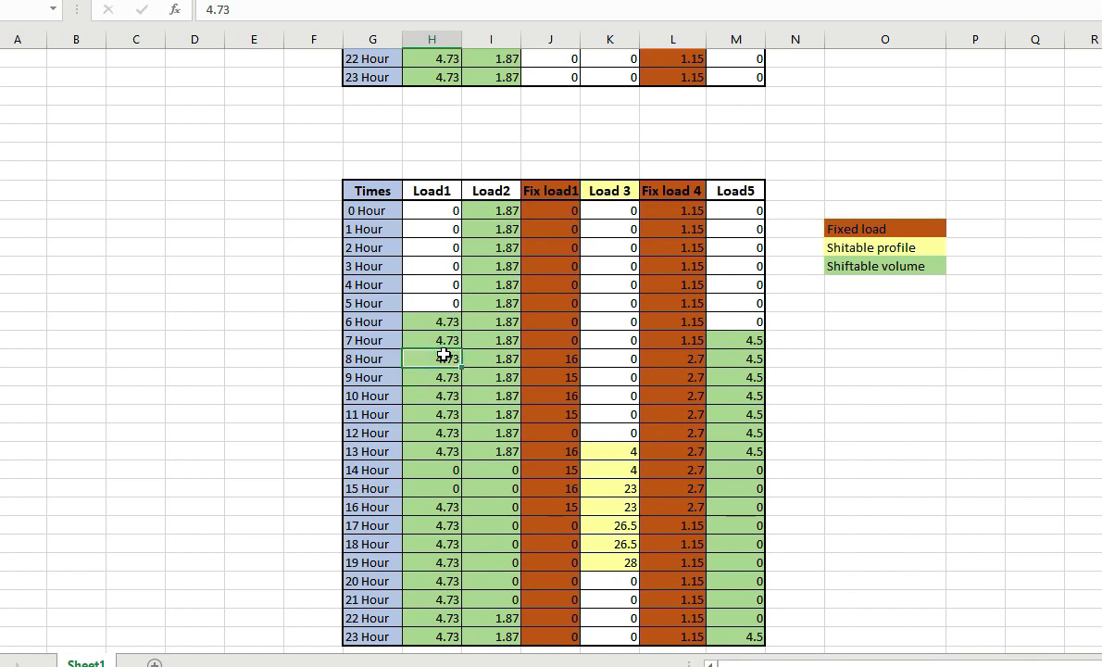
{"action": "left_click", "coordinate": [732, 396]}
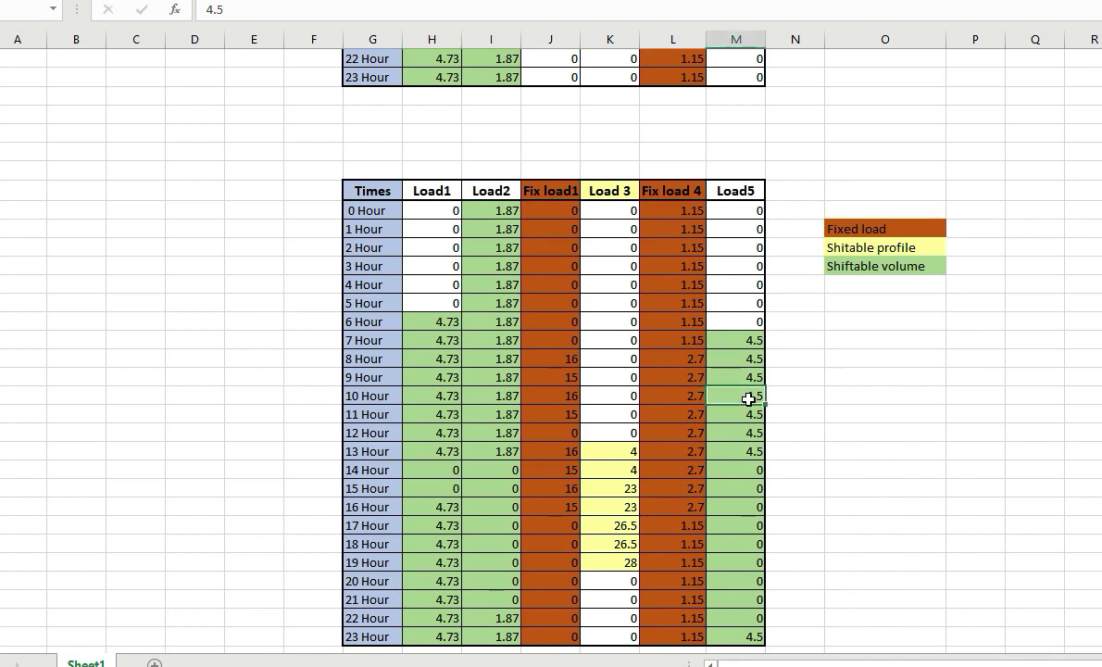
{"action": "left_click", "coordinate": [742, 340]}
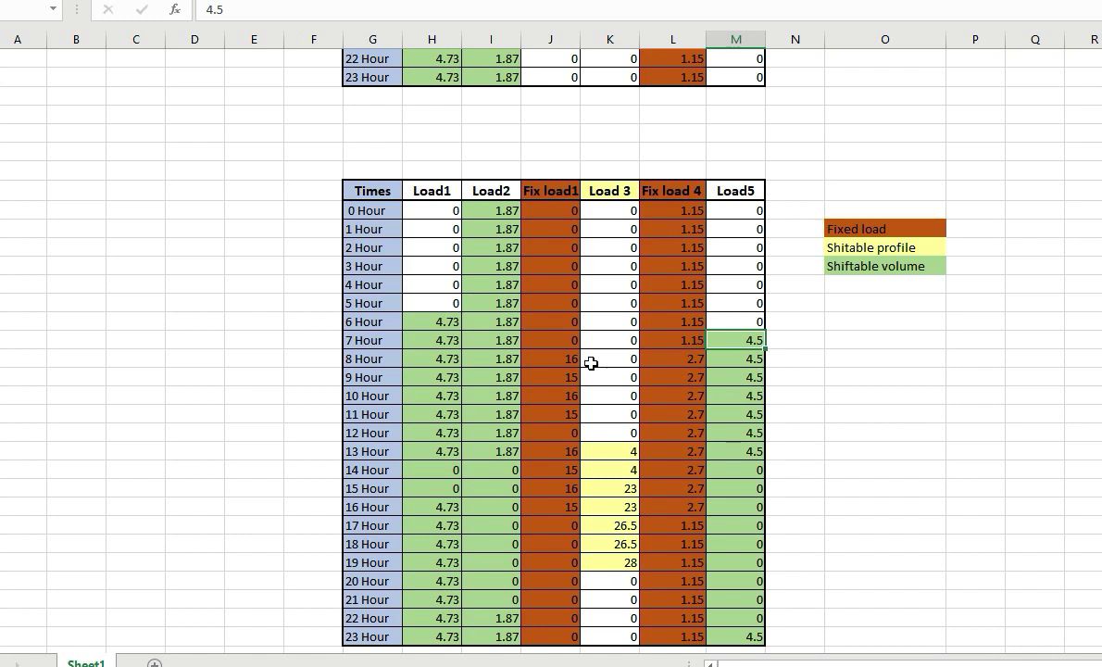
{"action": "left_click", "coordinate": [508, 344]}
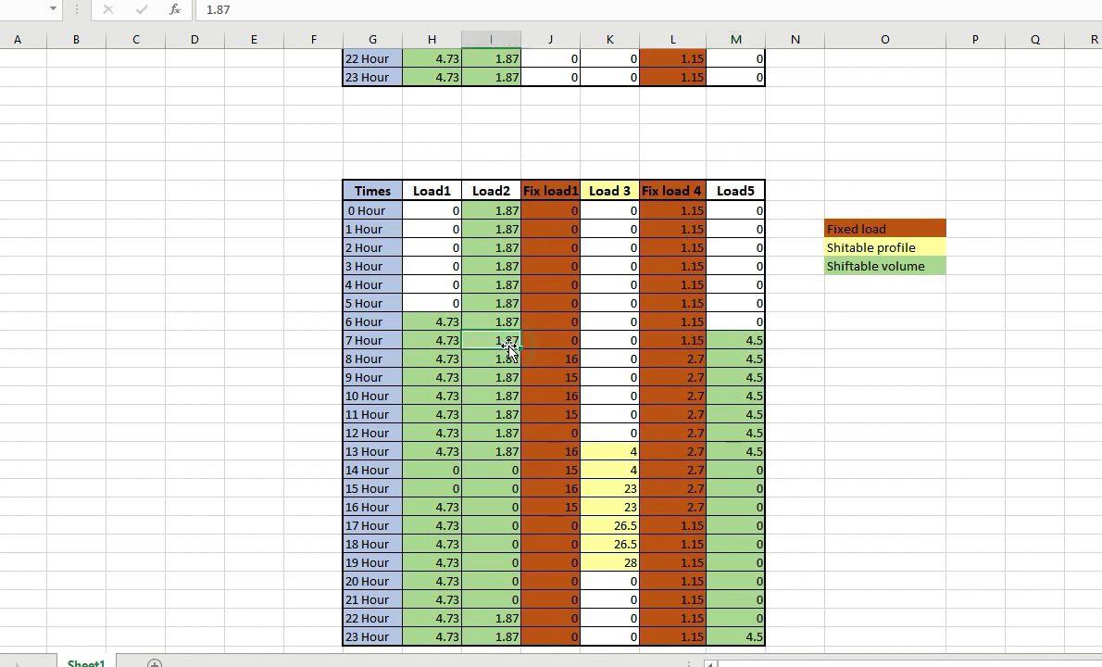